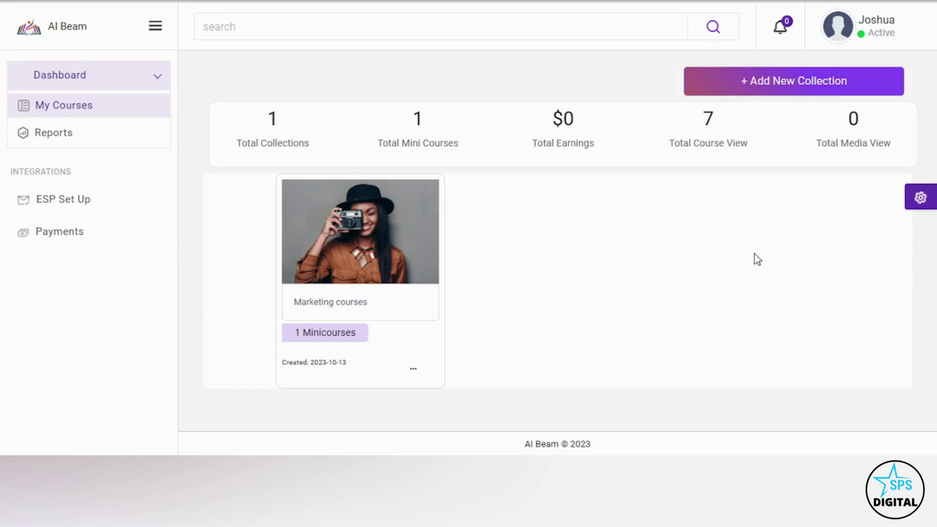
Create the 'Youtube Marketing Courses' collection with an uploaded thumbnail, then open it
left_click(790, 89)
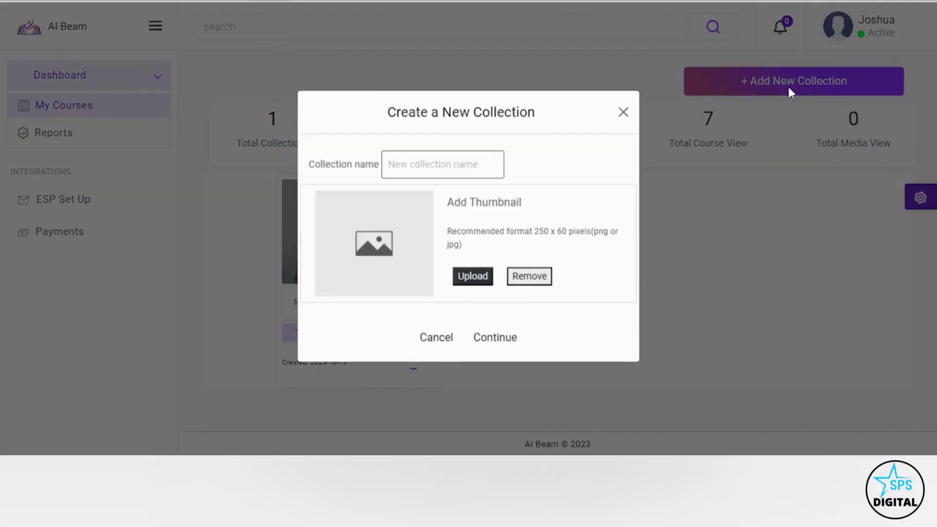
left_click(463, 167)
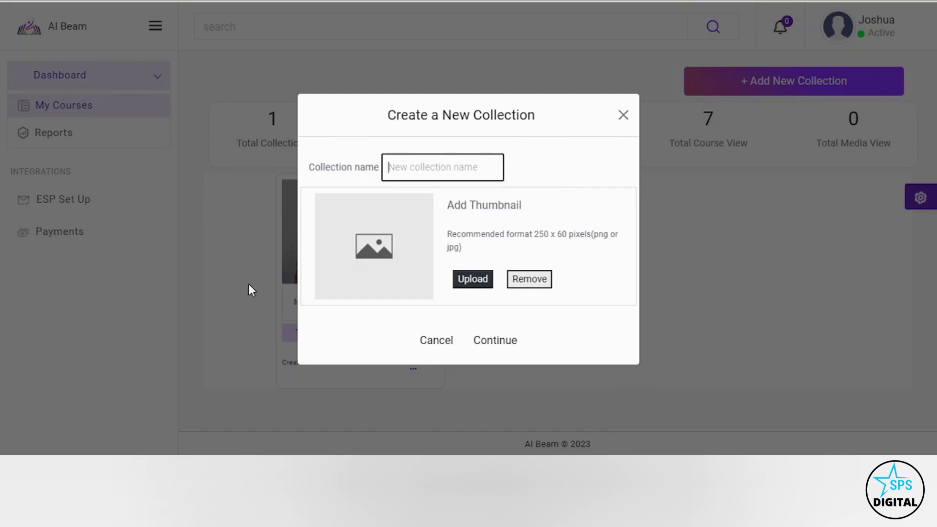
key("ctrl+v")
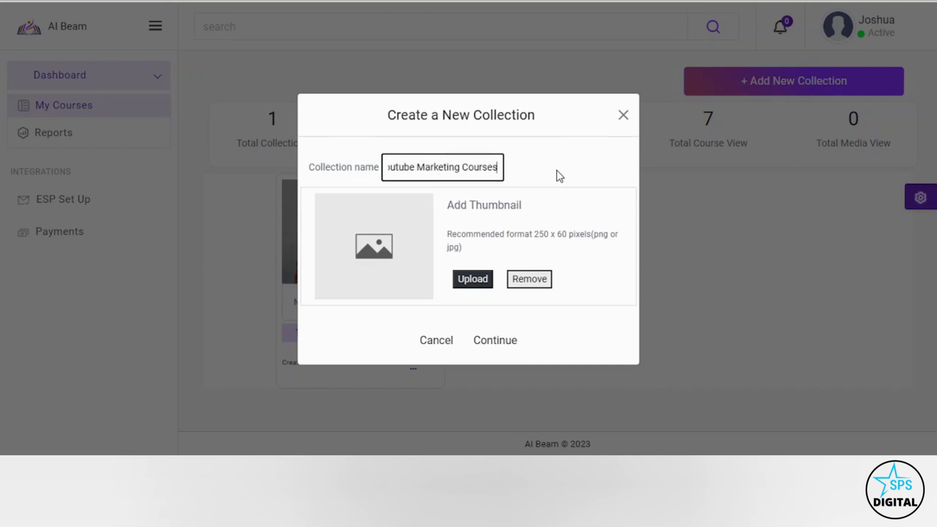
left_click(559, 175)
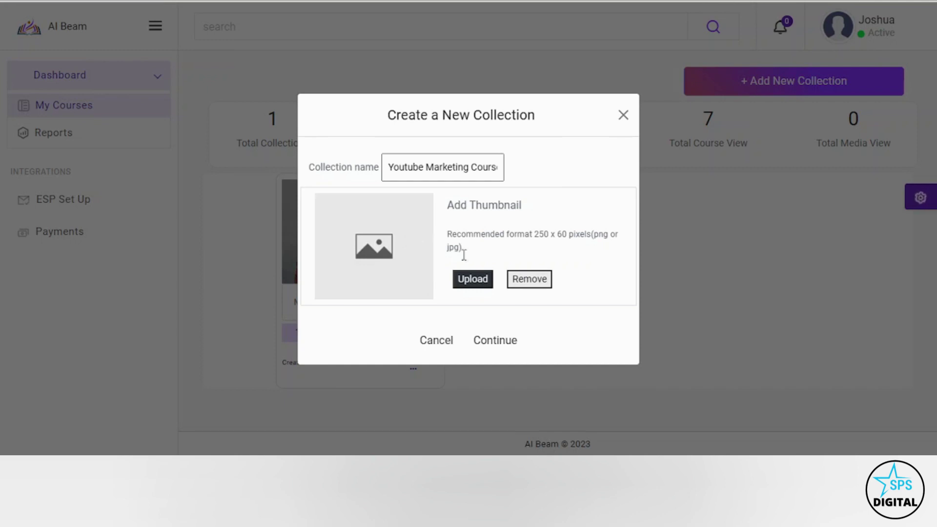
left_click(479, 281)
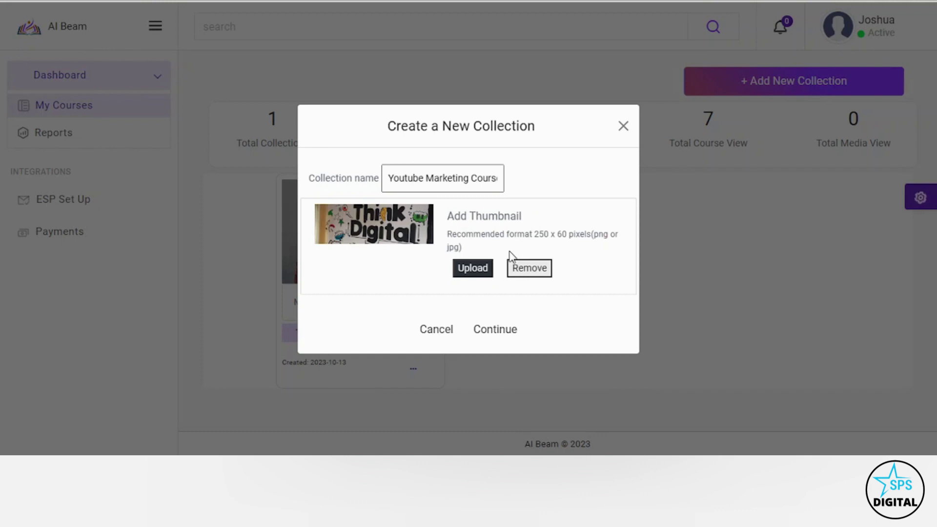
left_click(503, 331)
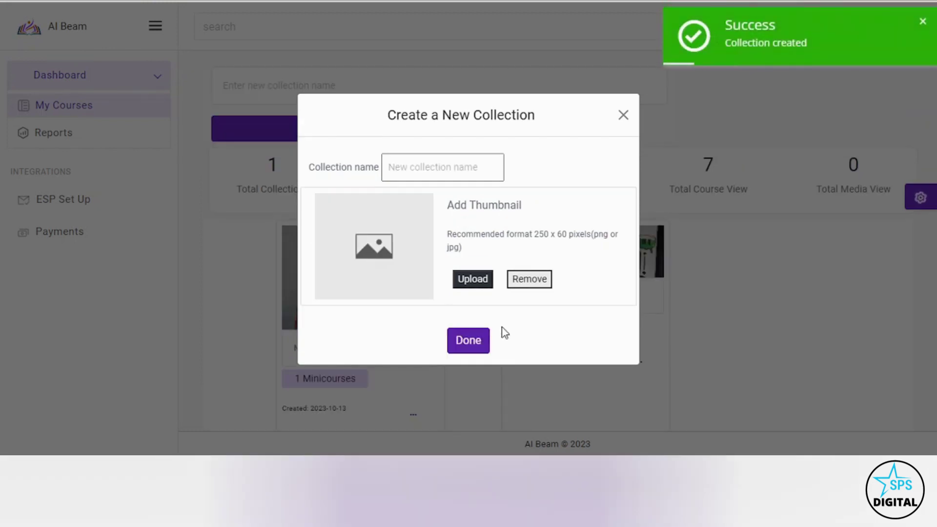
left_click(477, 346)
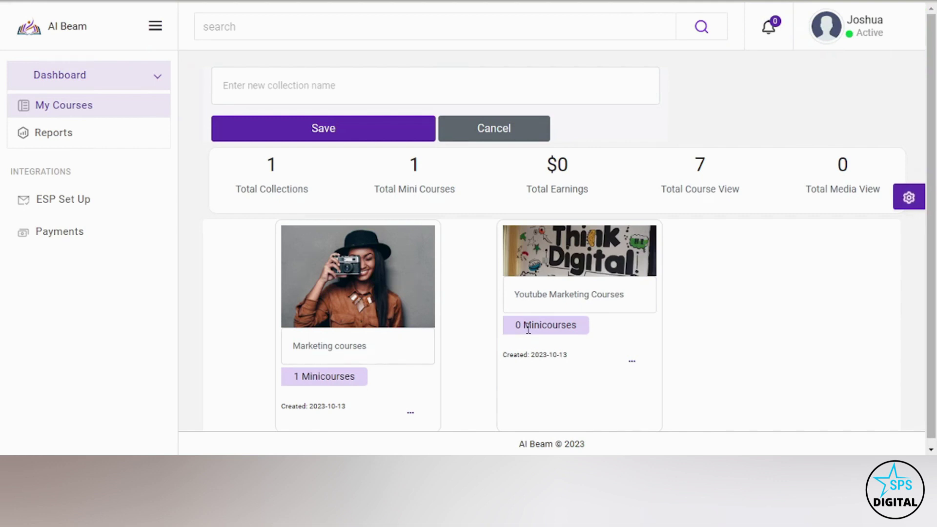
left_click(574, 270)
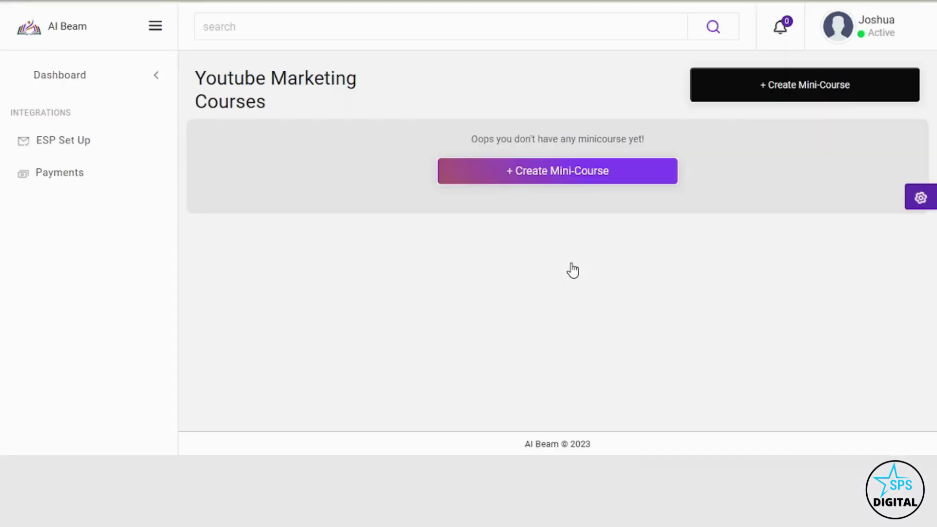
Start a new mini-course with the AI-Assistant and choose Embed as its purpose
left_click(563, 175)
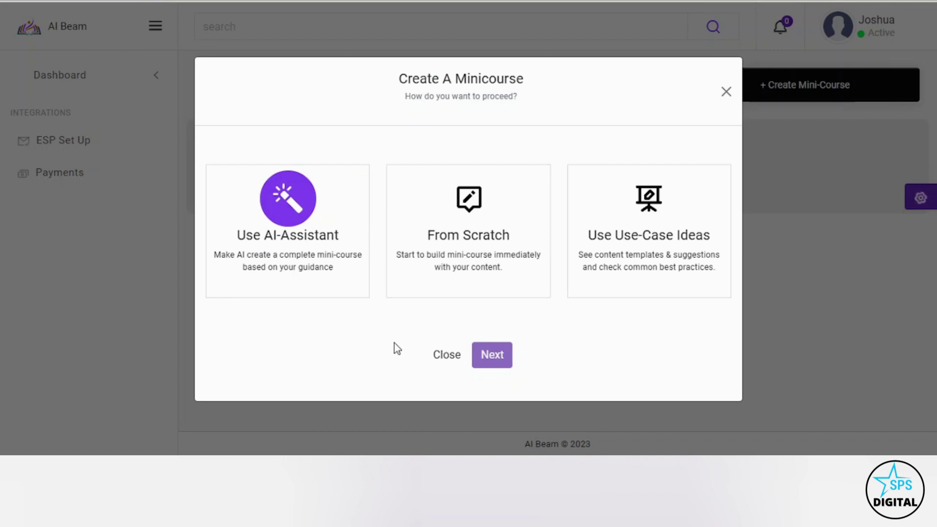
left_click(326, 274)
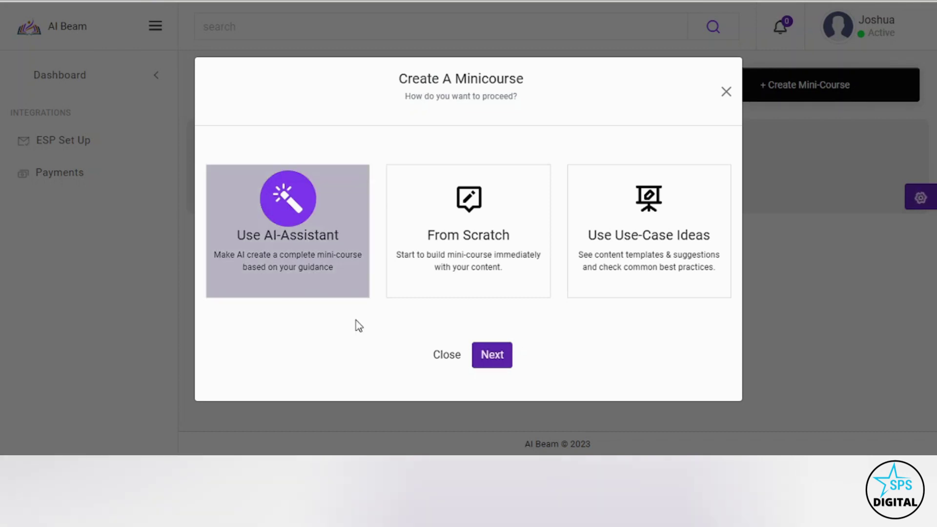
left_click(505, 355)
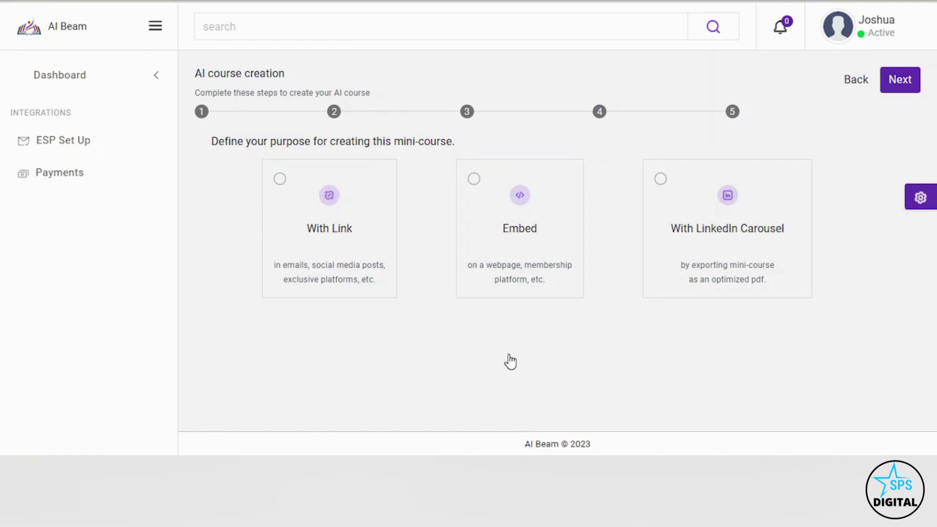
left_click(523, 269)
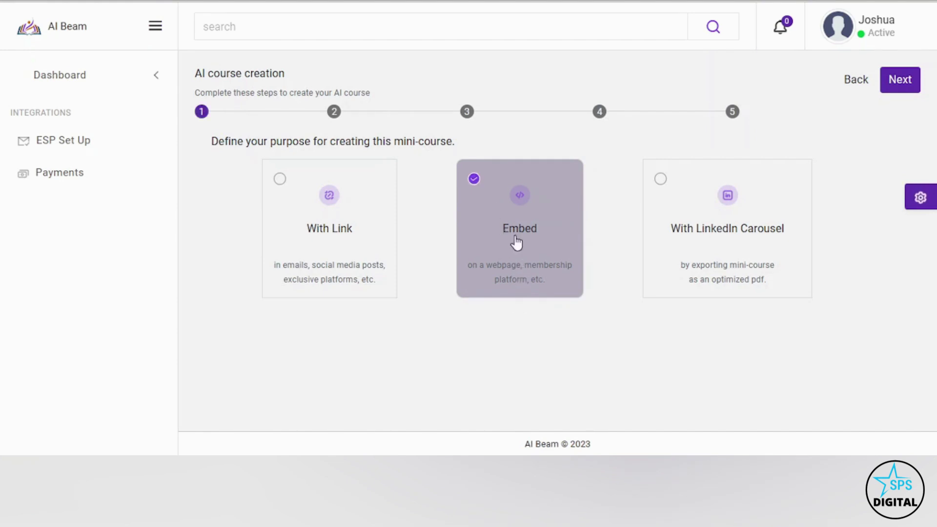
left_click(898, 82)
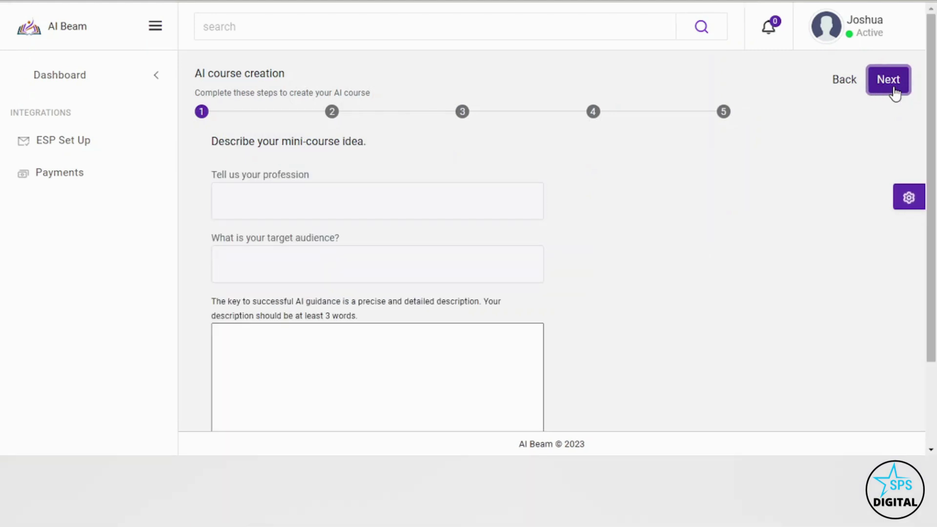
Enter profession Digital marketer, audience content creators and a beginners guide description, then generate titles
left_click(499, 205)
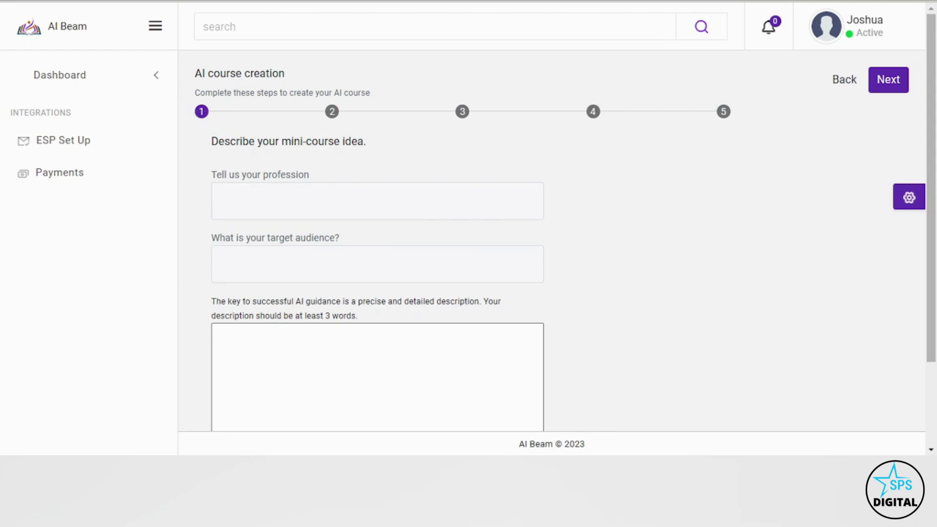
key("Tab")
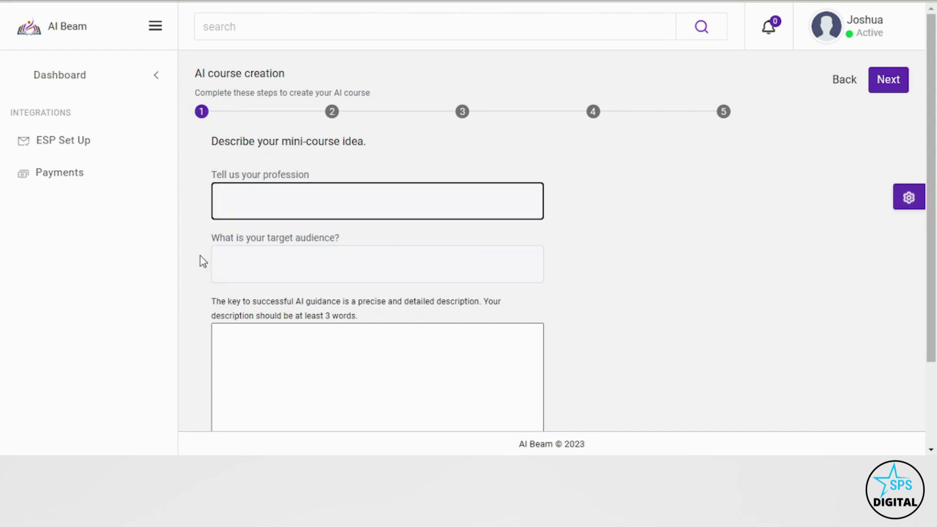
type("Digital marketer")
key("Tab")
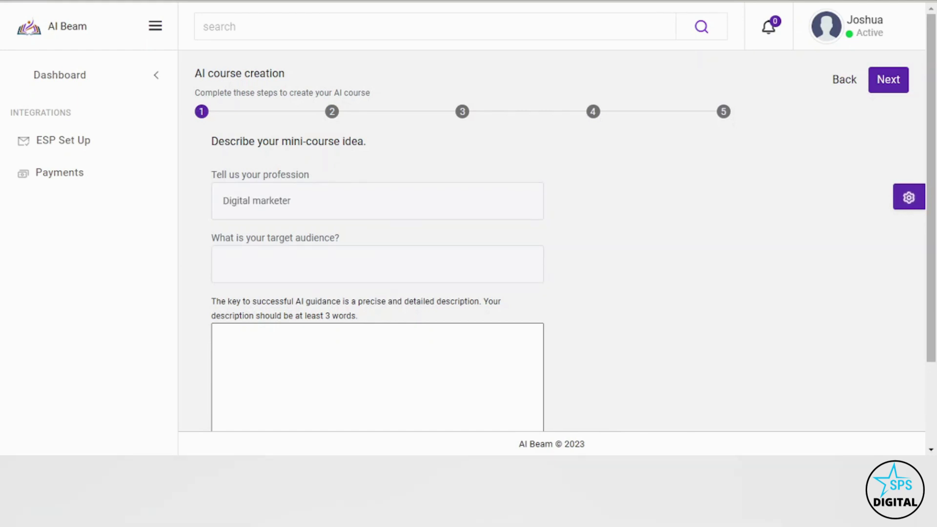
left_click(377, 264)
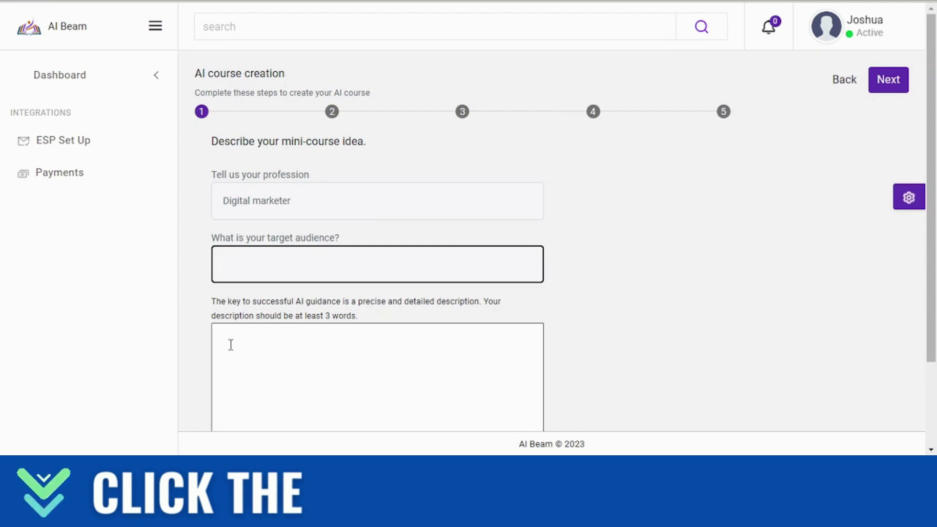
type("content creators")
scroll(230, 345, "down", 2)
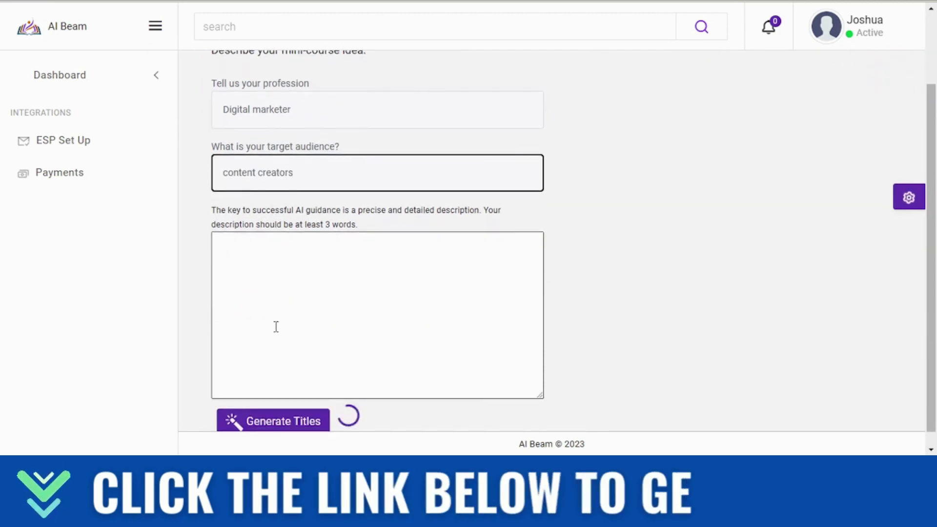
left_click(328, 323)
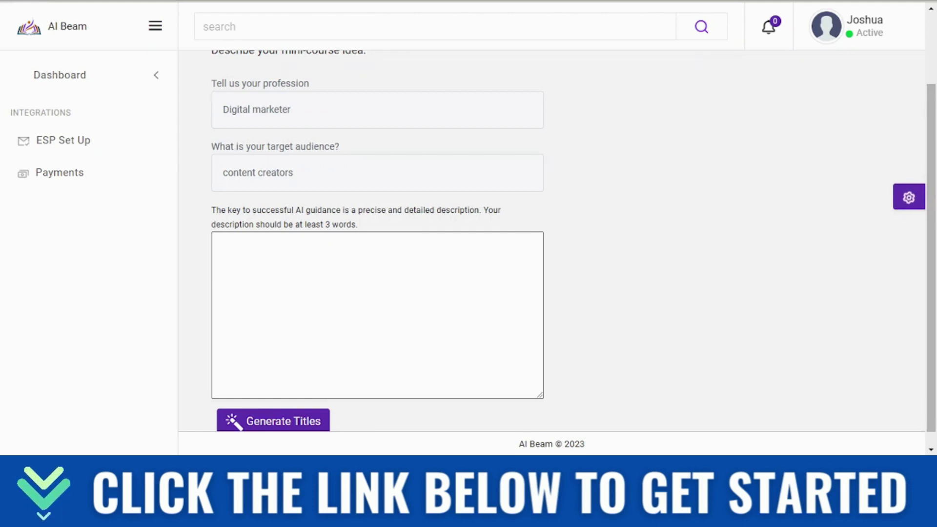
left_click(237, 331)
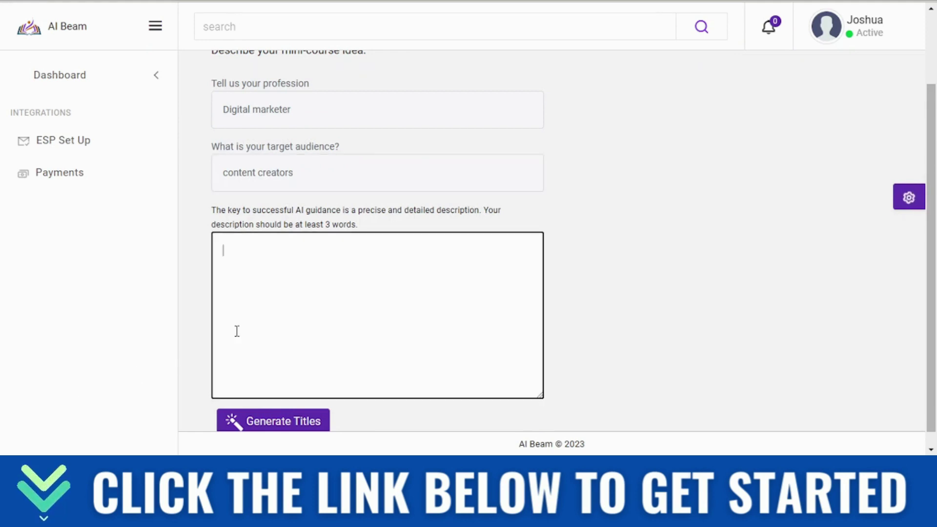
type("Beginners guide on content creation")
key("ctrl+a")
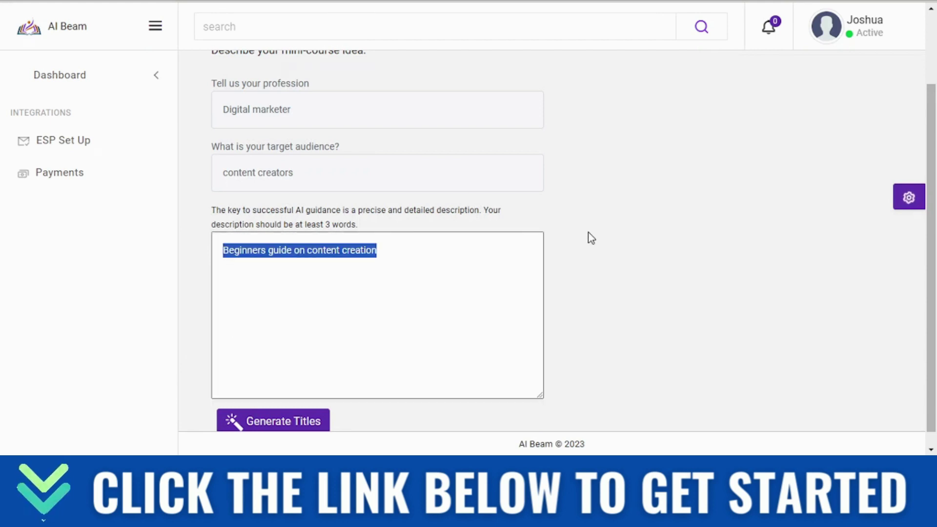
left_click(588, 232)
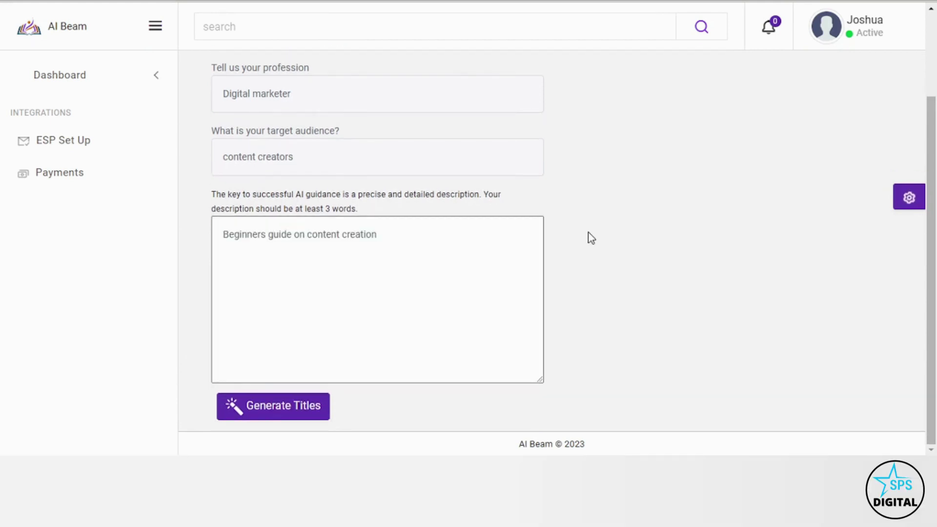
left_click(299, 405)
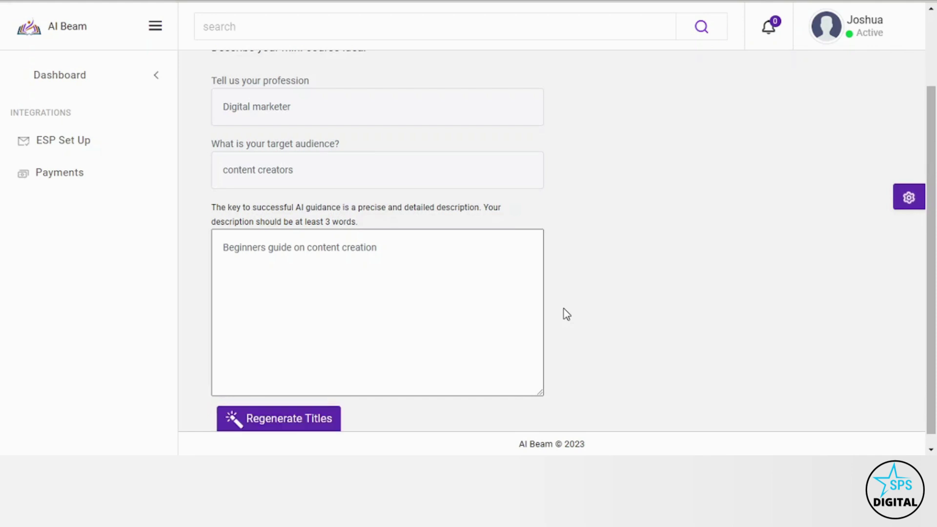
scroll(566, 315, "up", 3)
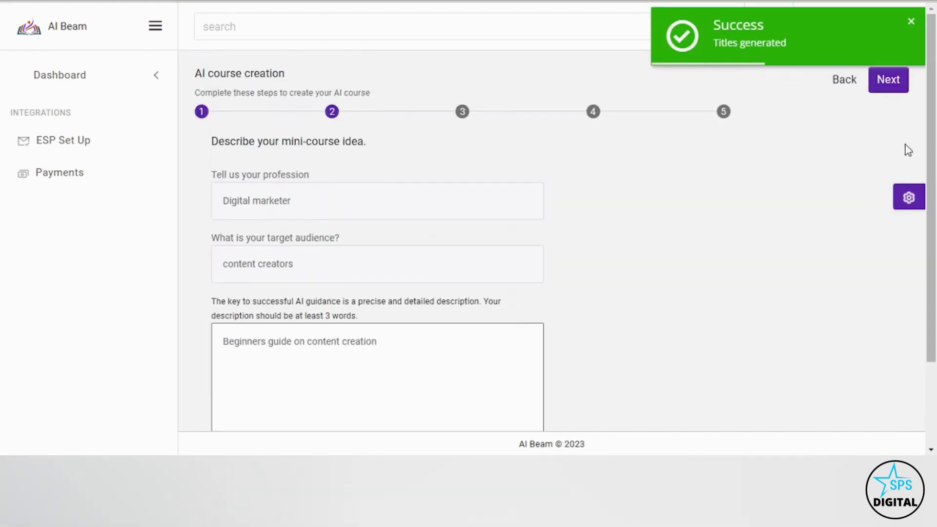
Select 'Step-by-Step Guide to Creating Engaging Course Content' as the title, deleting its '3. ' prefix
left_click(889, 79)
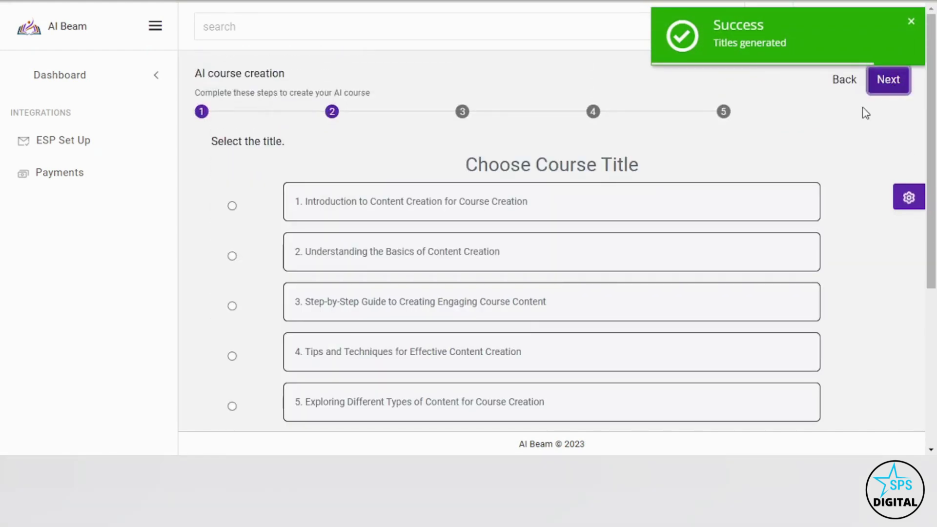
scroll(805, 138, "down", 1)
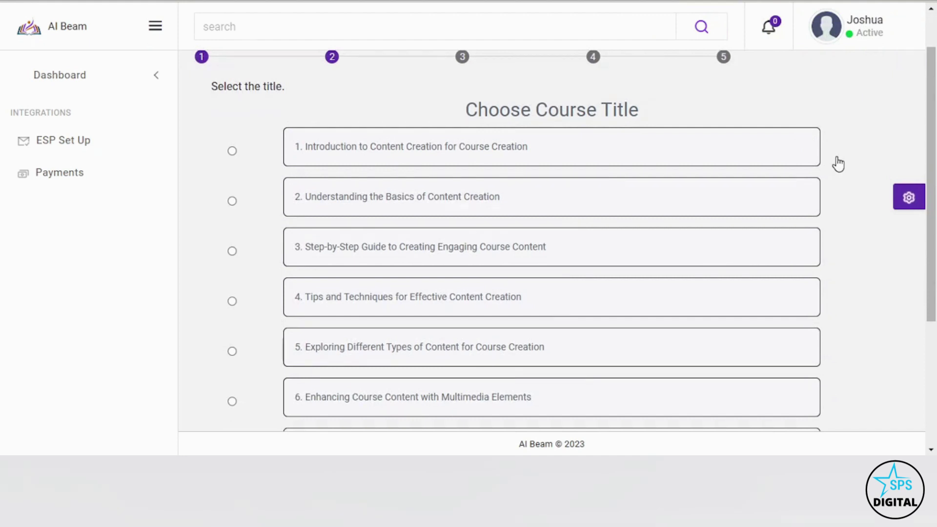
scroll(838, 163, "down", 2)
scroll(838, 163, "down", 1)
scroll(838, 164, "down", 2)
scroll(839, 164, "down", 1)
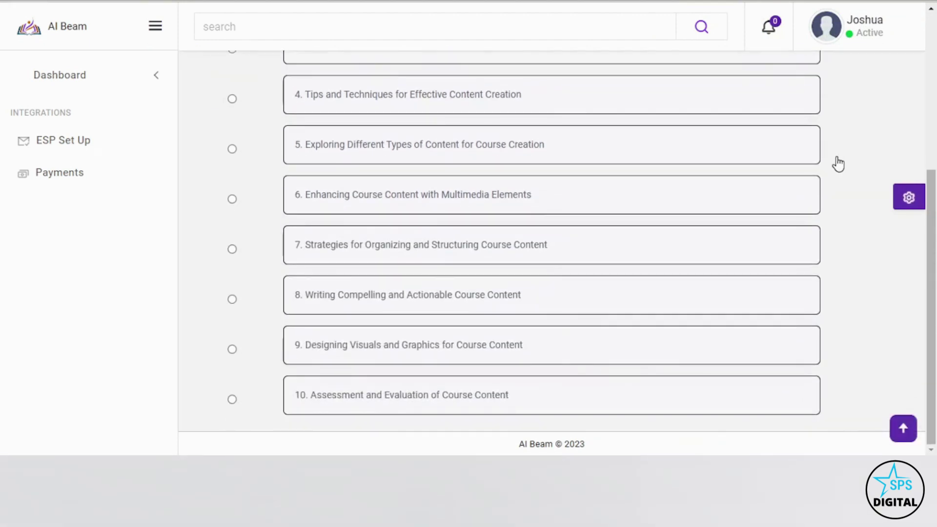
scroll(838, 164, "up", 3)
scroll(839, 163, "up", 2)
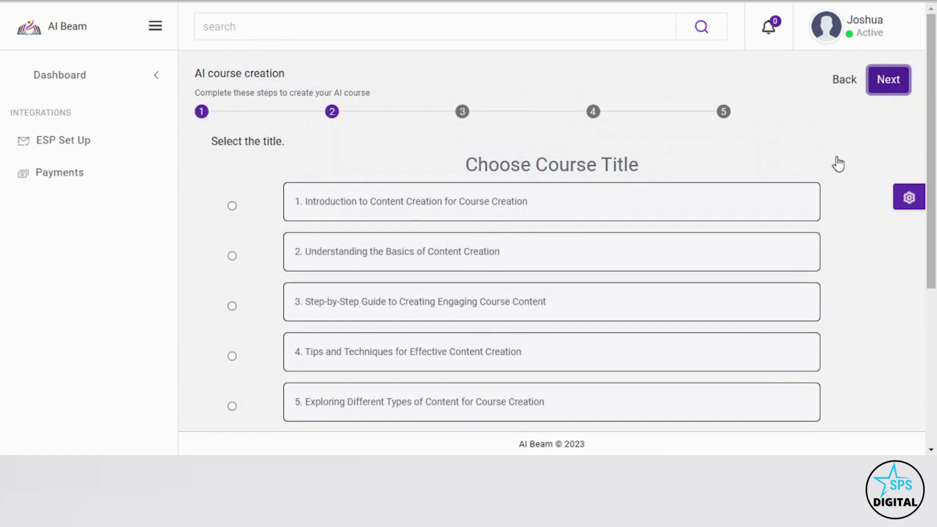
left_click(507, 212)
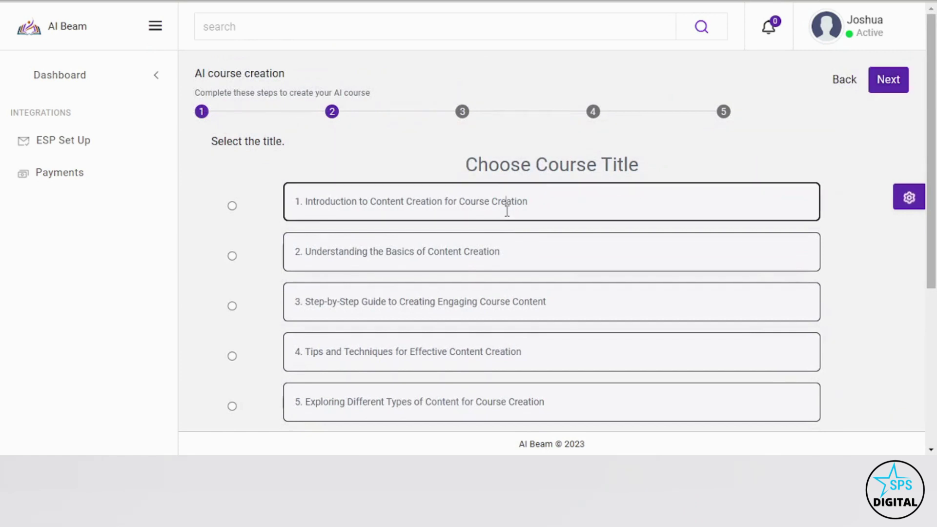
left_click(513, 246)
scroll(513, 249, "down", 2)
scroll(513, 249, "down", 1)
scroll(513, 249, "down", 2)
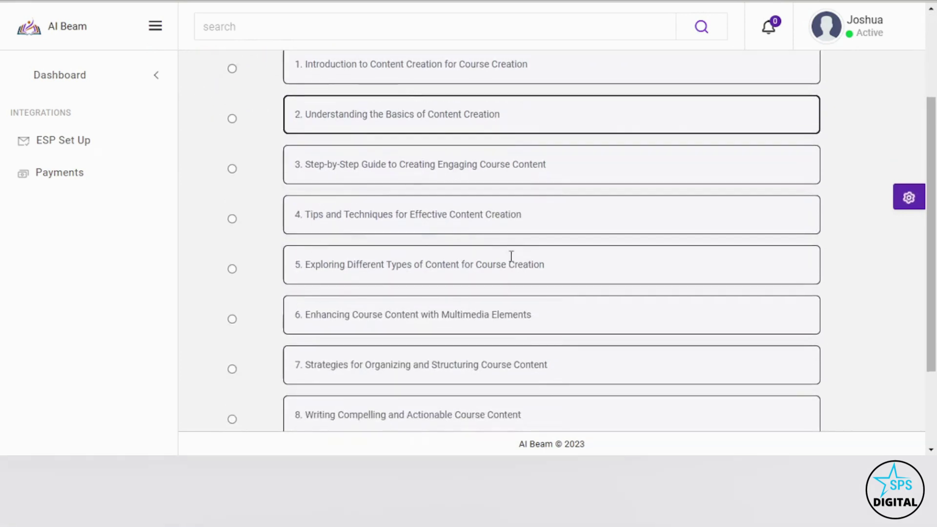
scroll(512, 256, "down", 1)
scroll(512, 256, "down", 2)
scroll(511, 257, "down", 1)
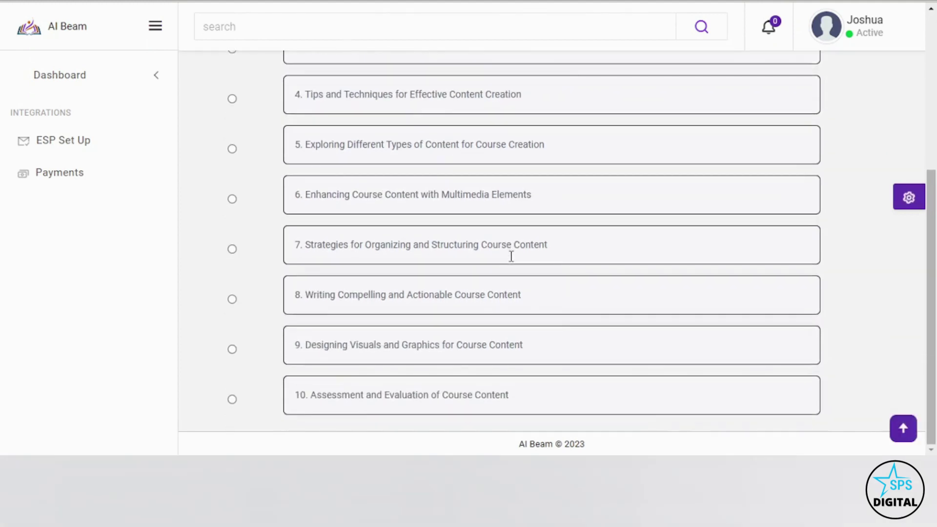
scroll(511, 256, "up", 1)
scroll(511, 257, "up", 2)
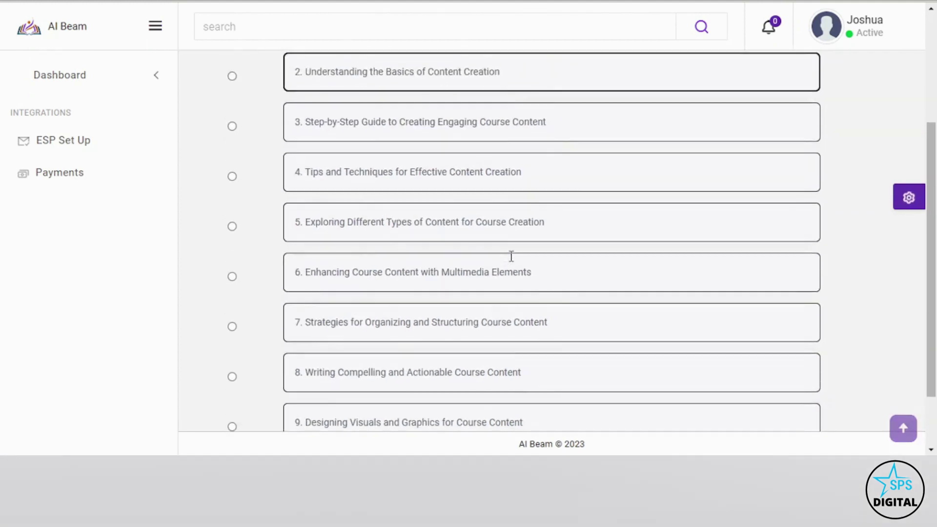
scroll(511, 256, "up", 1)
scroll(511, 256, "up", 1)
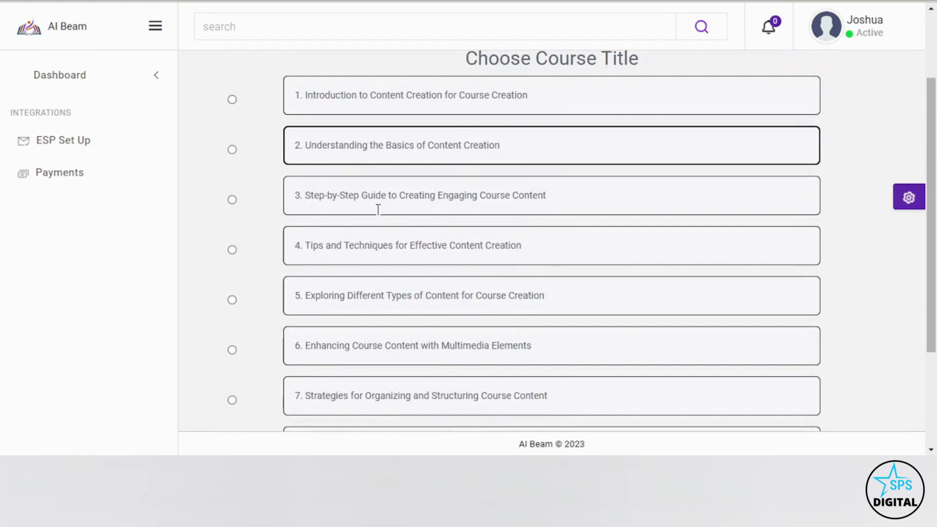
left_click(308, 195)
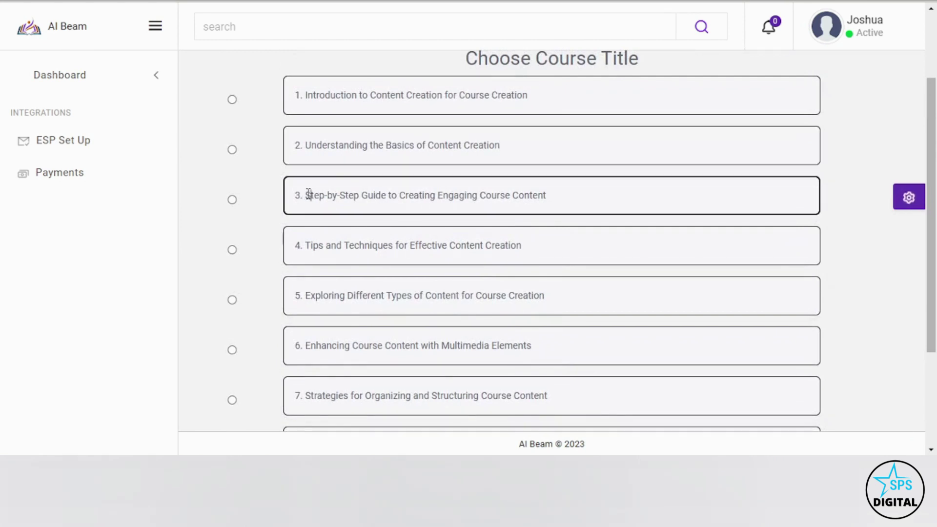
left_click_drag(306, 195, 290, 194)
key("BackSpace")
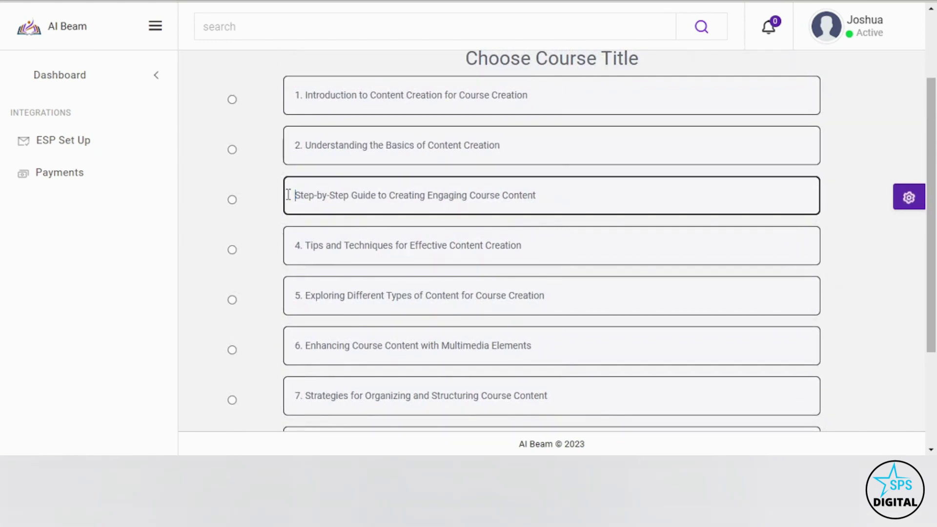
left_click(232, 199)
scroll(302, 312, "down", 3)
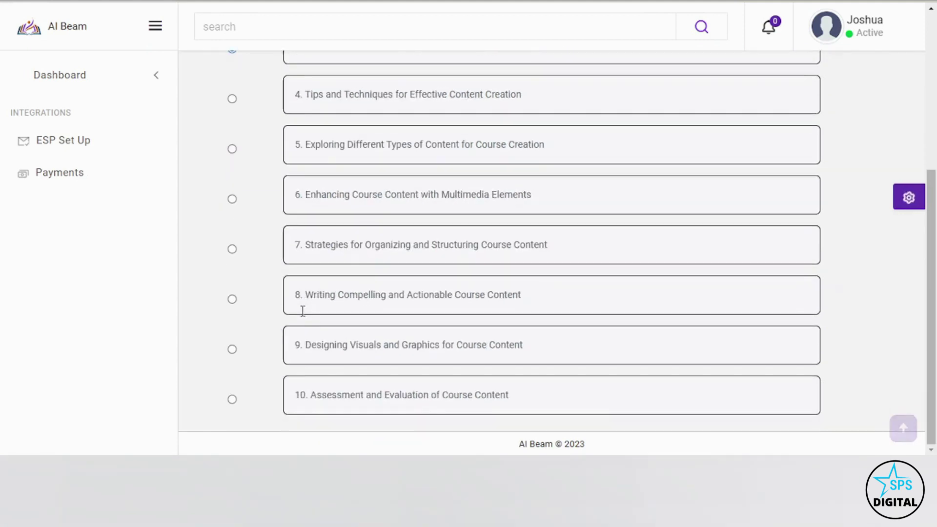
scroll(302, 311, "up", 5)
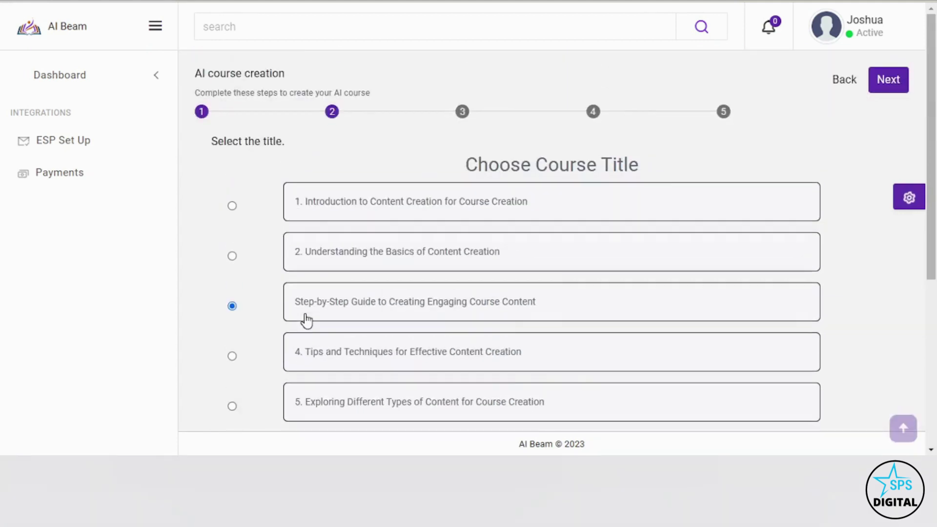
Review the generated outline from Introduction to Conclusion and accept it
left_click(888, 81)
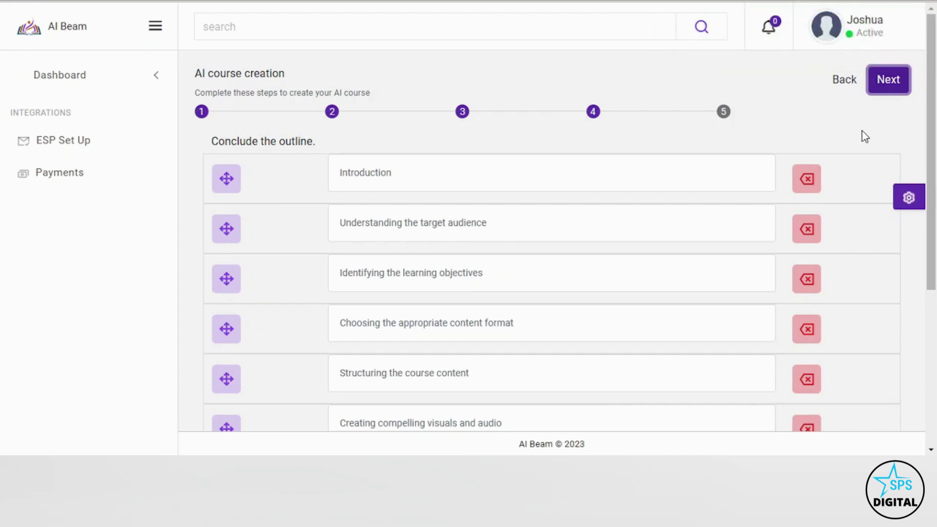
scroll(862, 132, "down", 5)
scroll(861, 131, "down", 5)
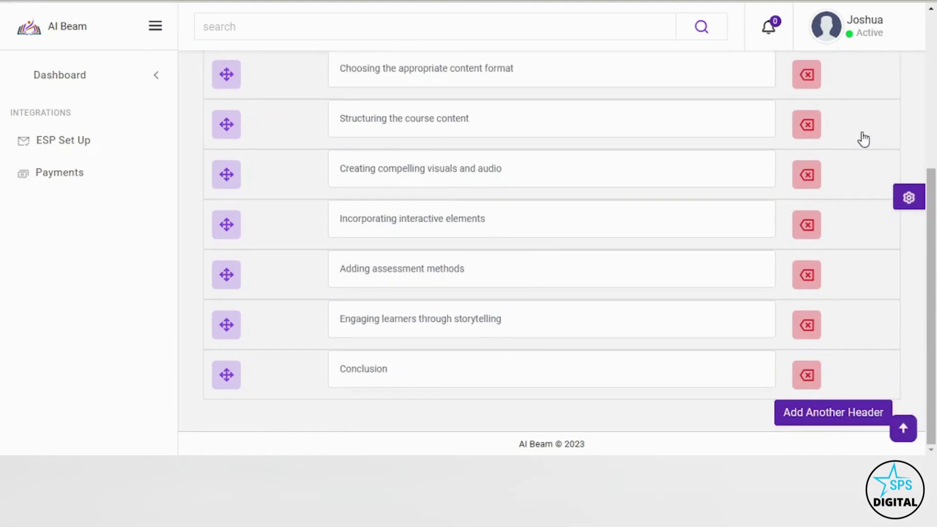
scroll(864, 138, "up", 5)
scroll(681, 202, "up", 3)
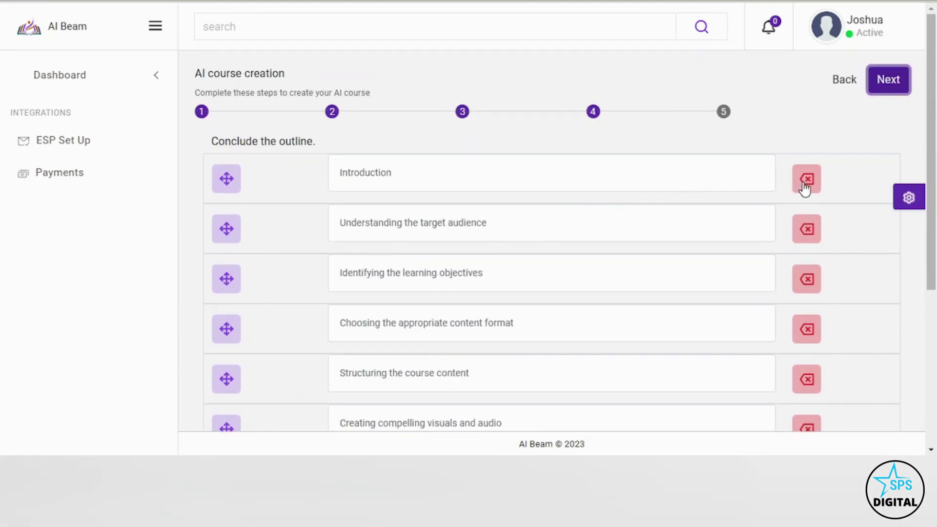
scroll(731, 250, "down", 5)
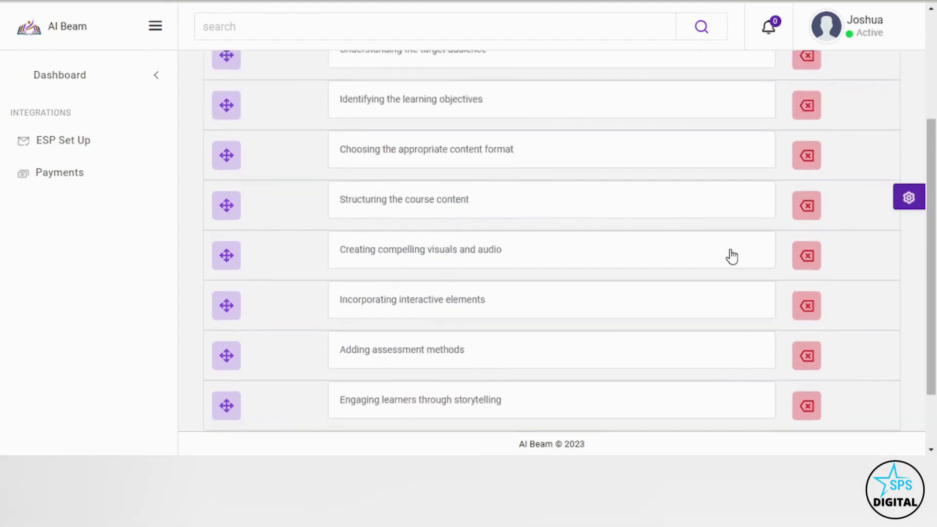
scroll(731, 250, "down", 3)
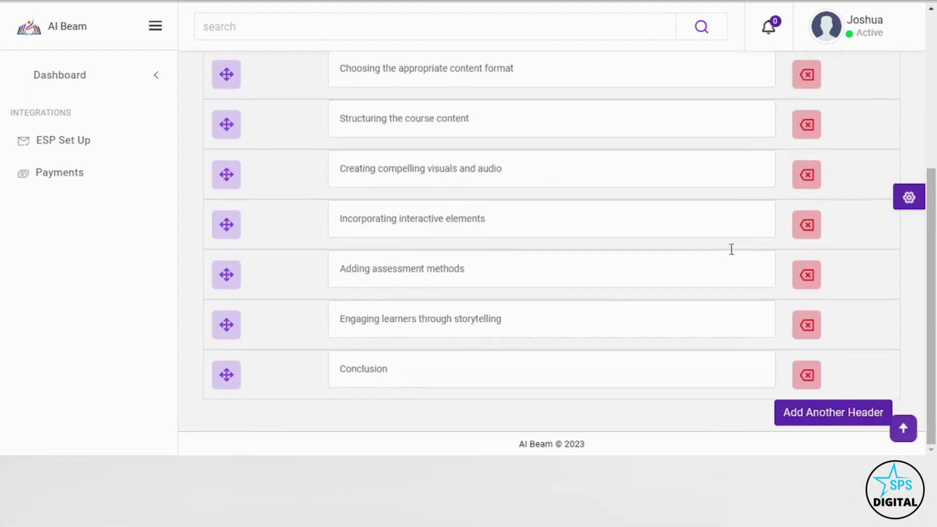
left_click(452, 376)
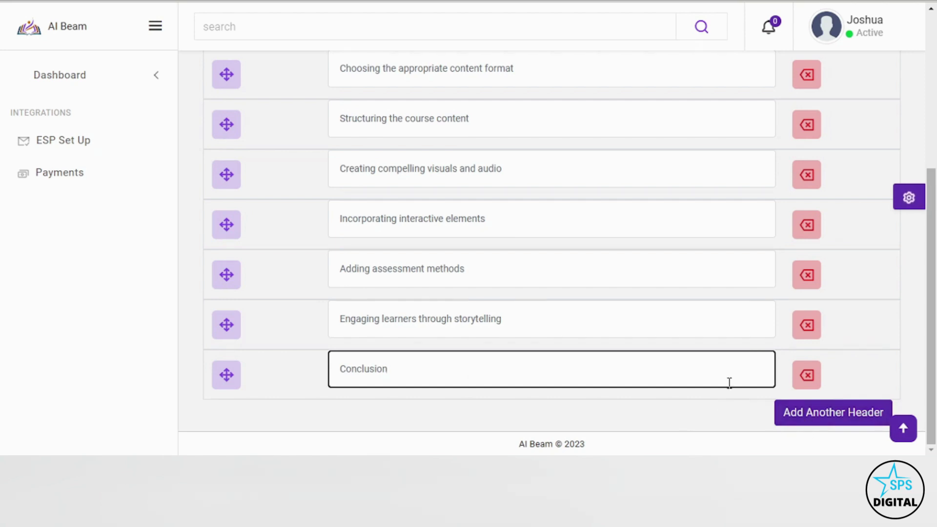
scroll(730, 384, "up", 5)
scroll(730, 384, "up", 5)
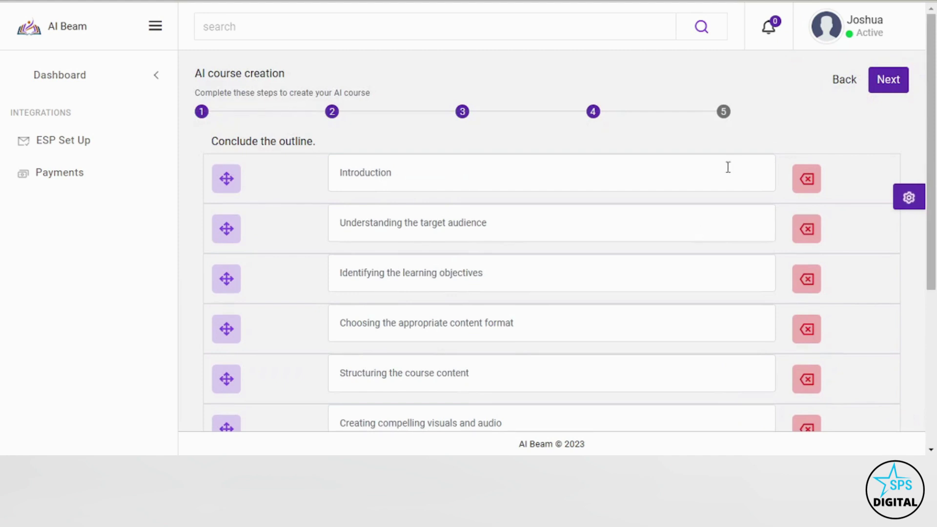
left_click(883, 82)
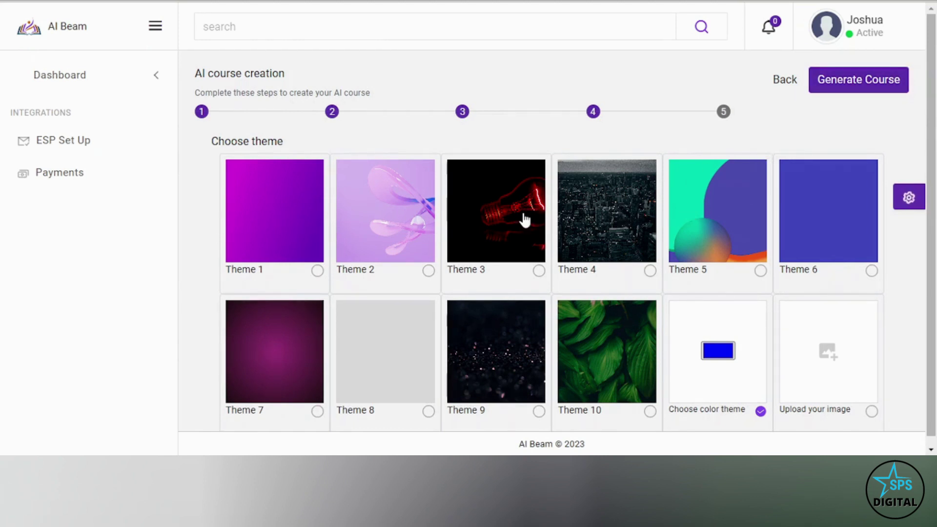
Pick Theme 3, the dark red light bulb, and generate the course
left_click(540, 270)
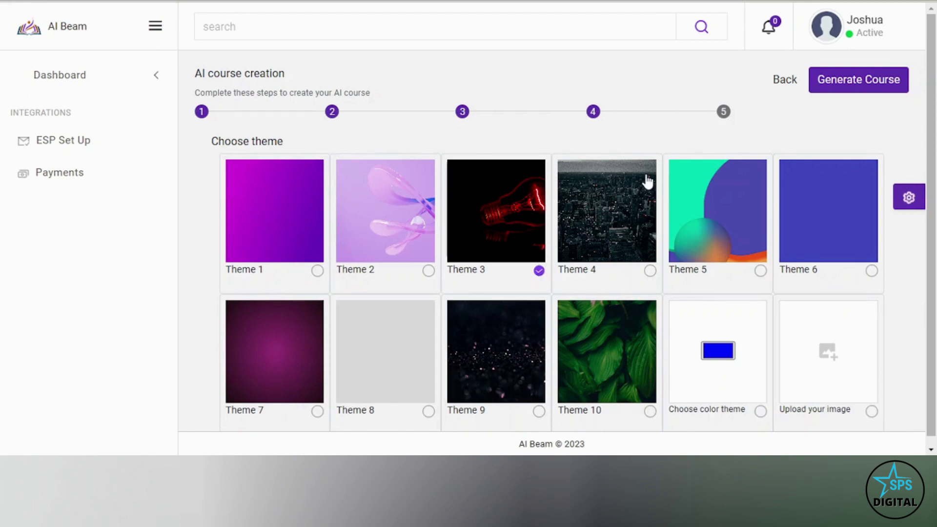
scroll(805, 143, "down", 1)
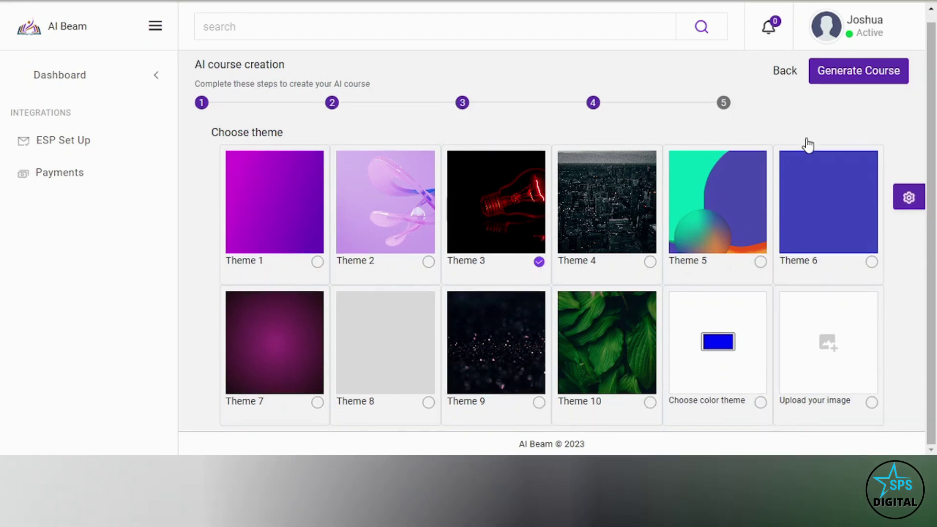
scroll(808, 142, "up", 1)
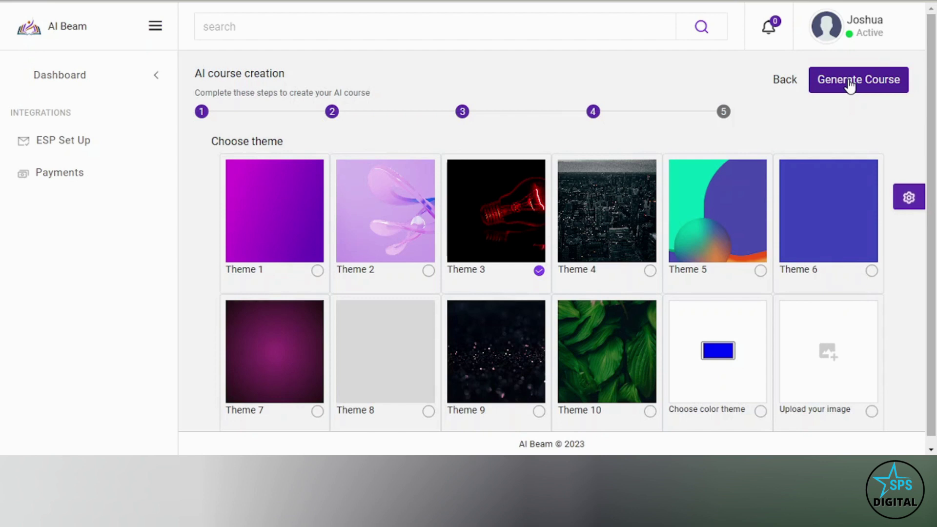
left_click(851, 84)
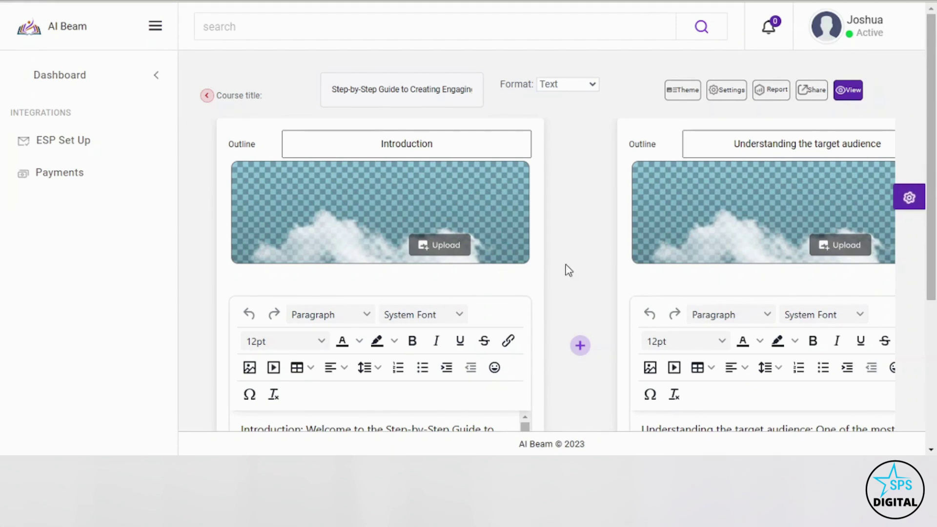
scroll(569, 269, "down", 3)
scroll(568, 269, "down", 3)
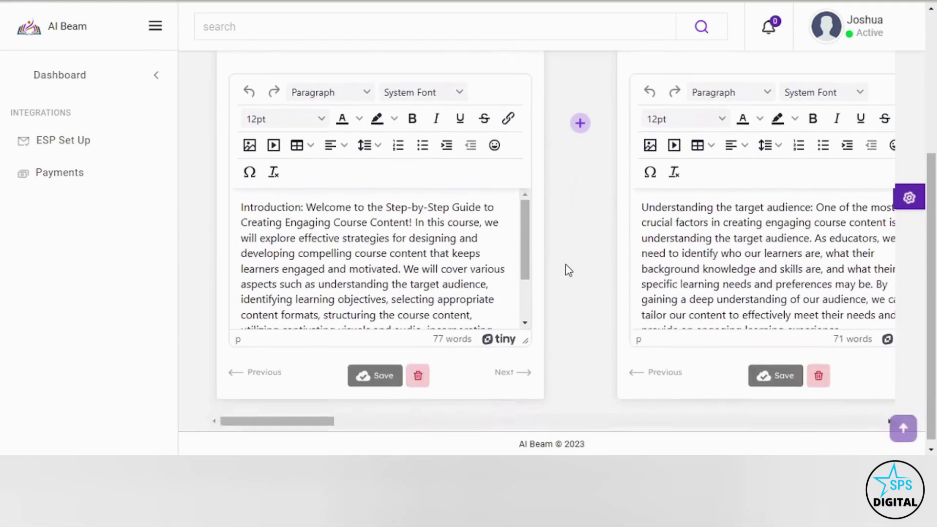
left_click(483, 258)
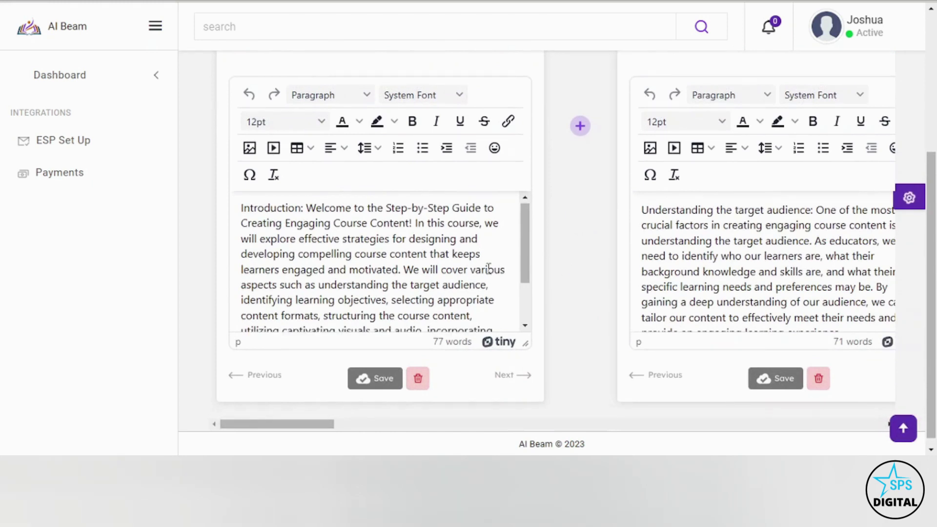
scroll(482, 257, "down", 3)
scroll(483, 257, "up", 3)
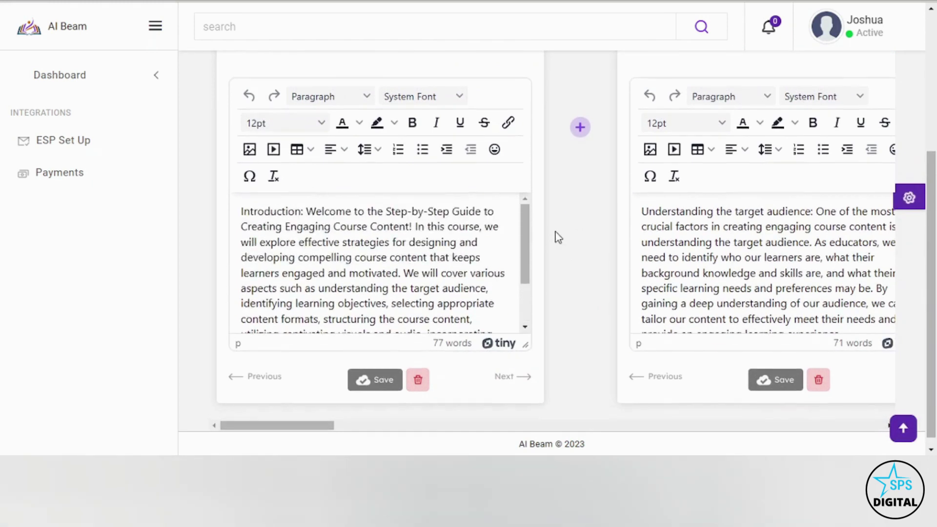
scroll(551, 239, "up", 3)
scroll(550, 239, "up", 3)
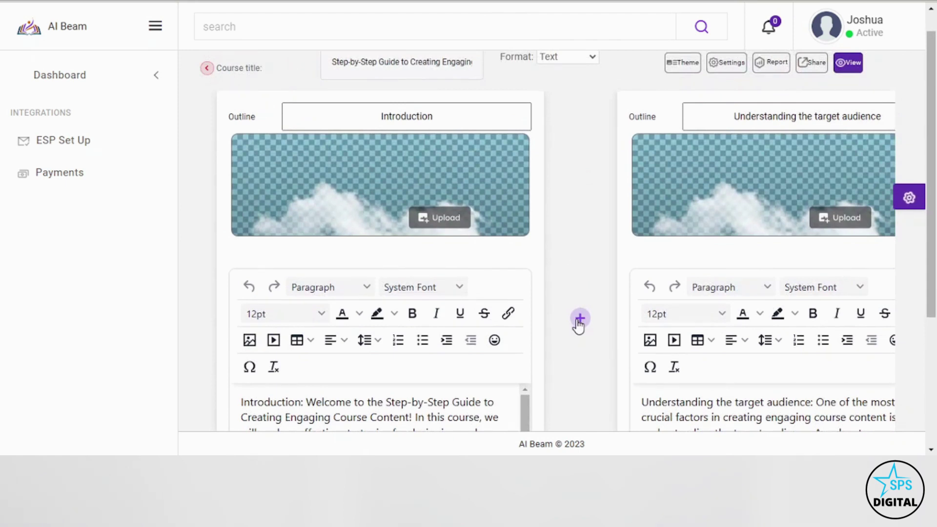
scroll(579, 322, "right", 5)
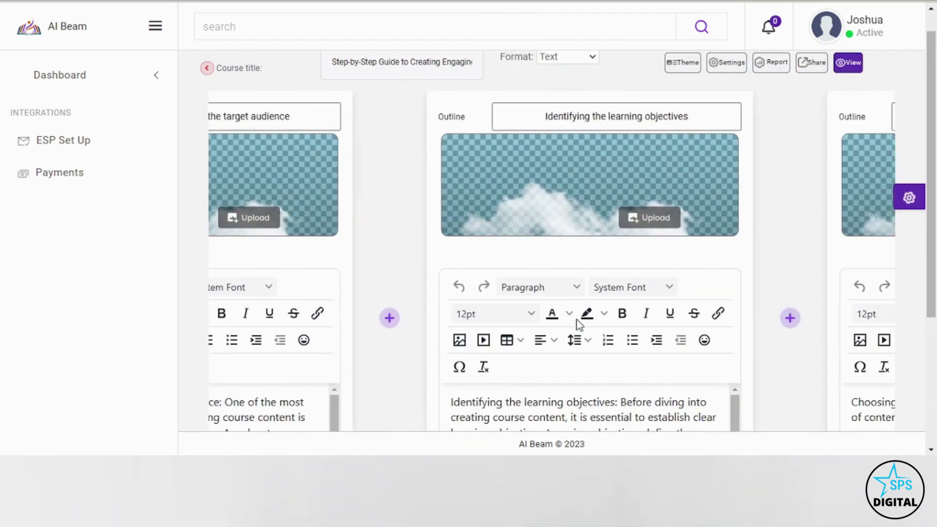
scroll(578, 322, "right", 5)
scroll(579, 323, "left", 5)
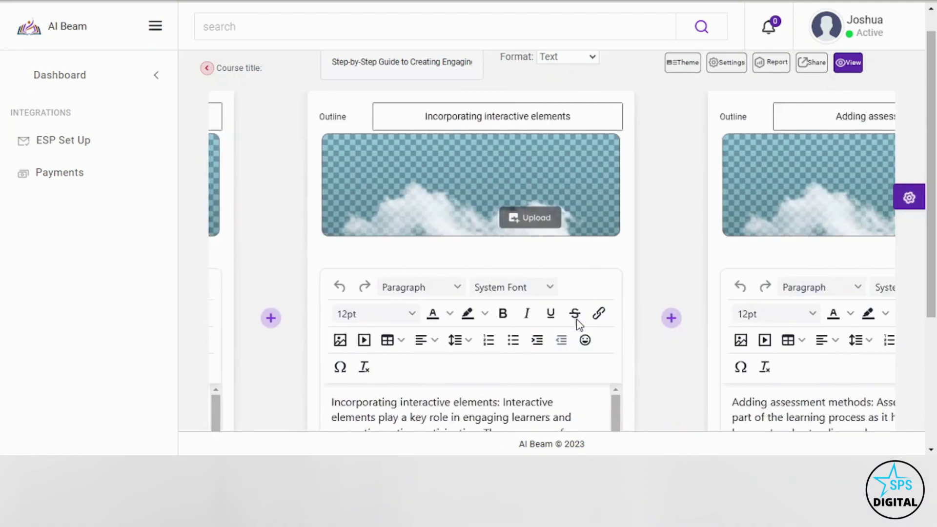
scroll(578, 322, "left", 5)
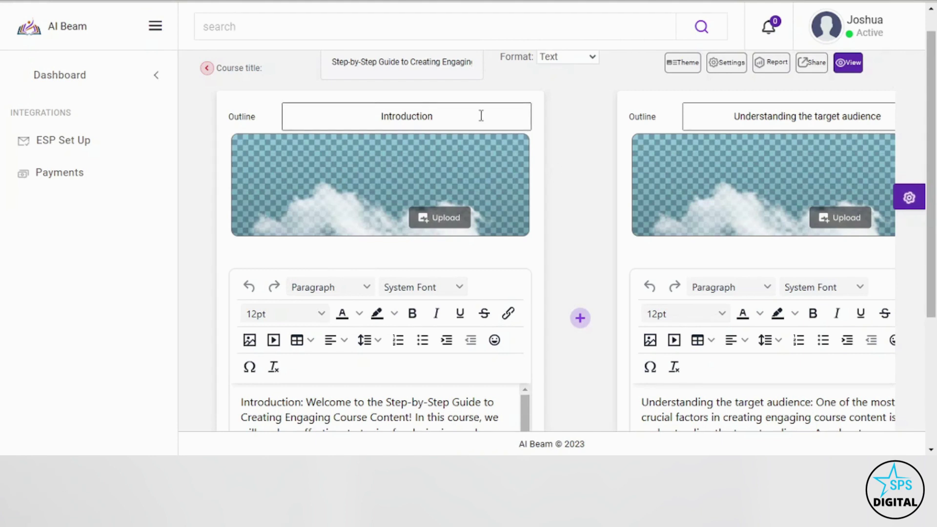
scroll(481, 116, "up", 1)
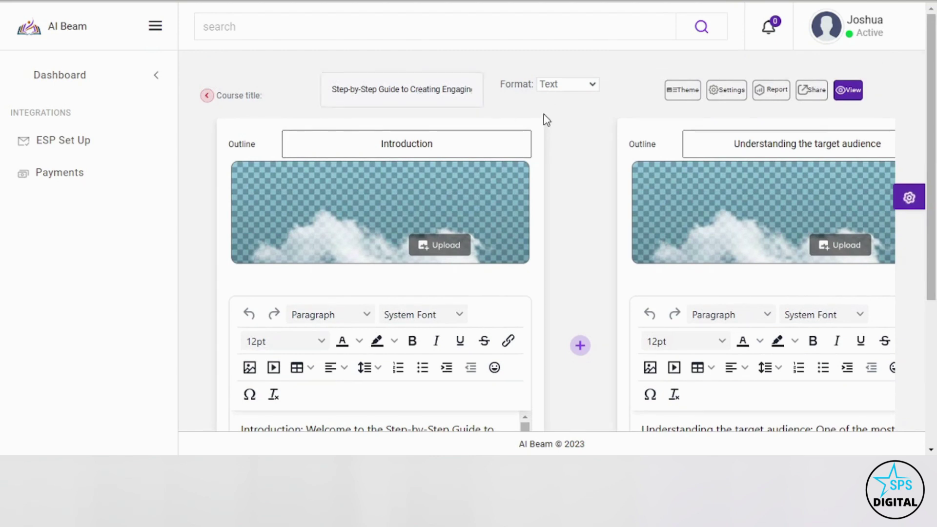
scroll(565, 170, "down", 3)
scroll(566, 171, "down", 2)
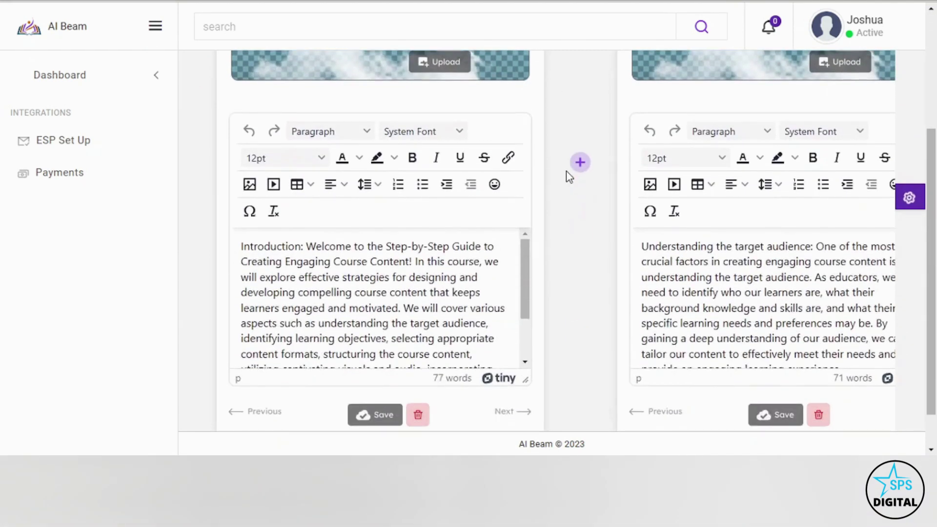
scroll(566, 171, "down", 1)
scroll(567, 171, "up", 2)
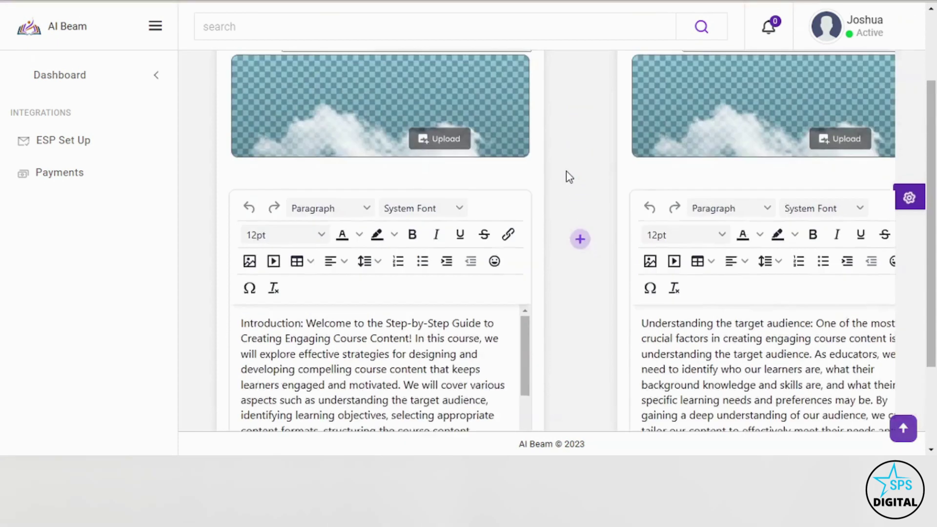
scroll(566, 170, "up", 2)
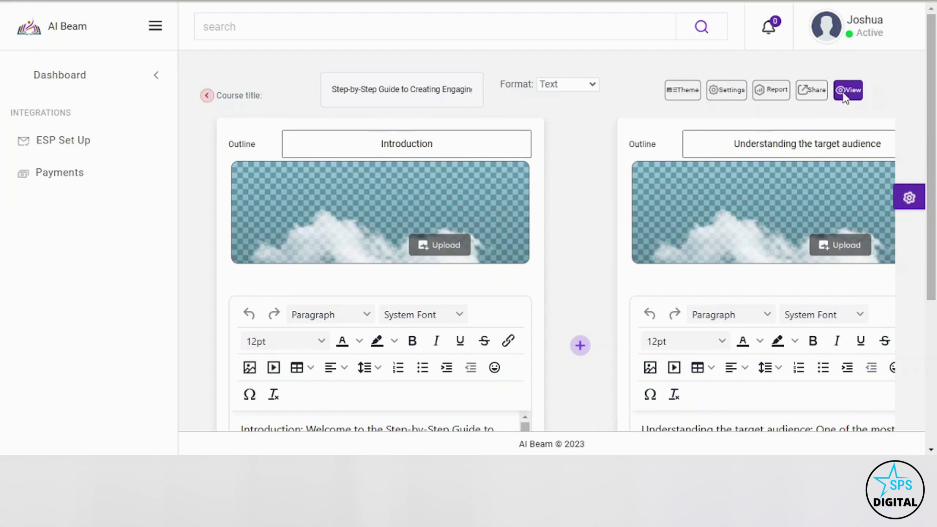
left_click(845, 96)
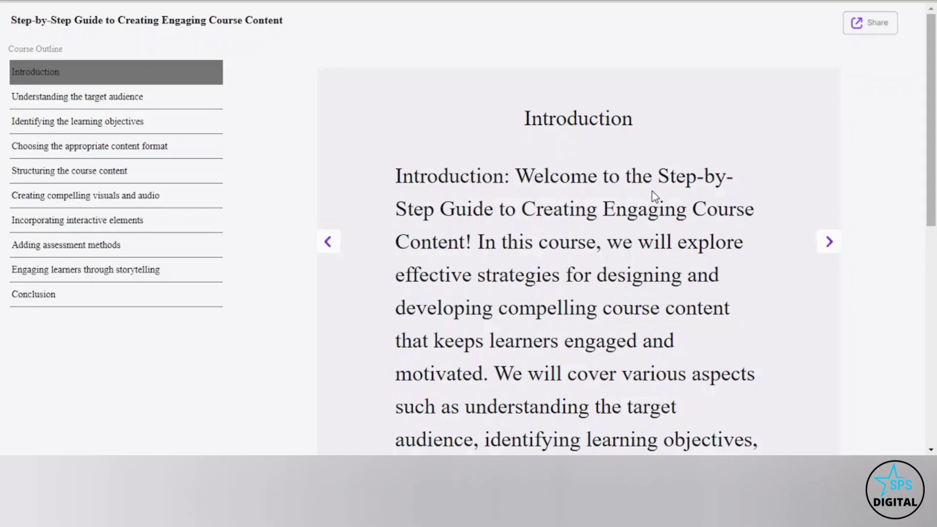
left_click(829, 242)
left_click(830, 242)
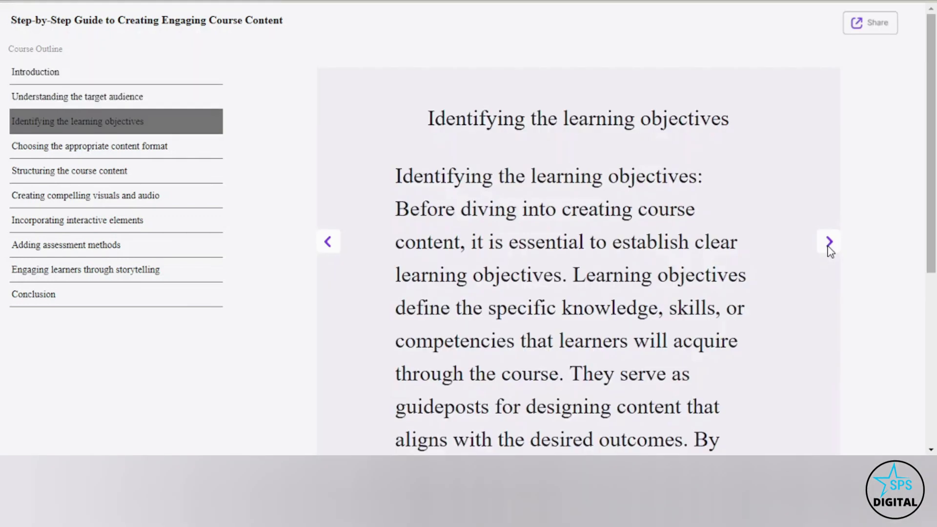
left_click(830, 242)
left_click(829, 242)
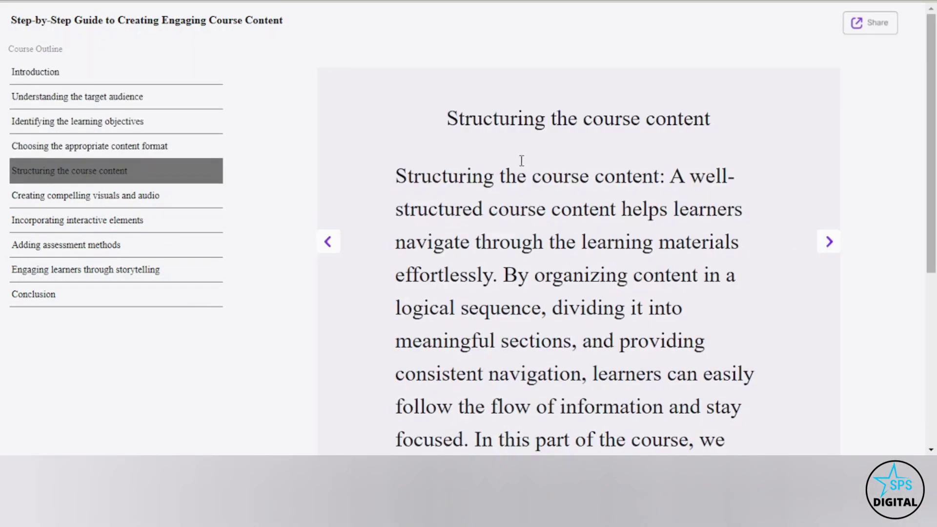
scroll(804, 282, "down", 5)
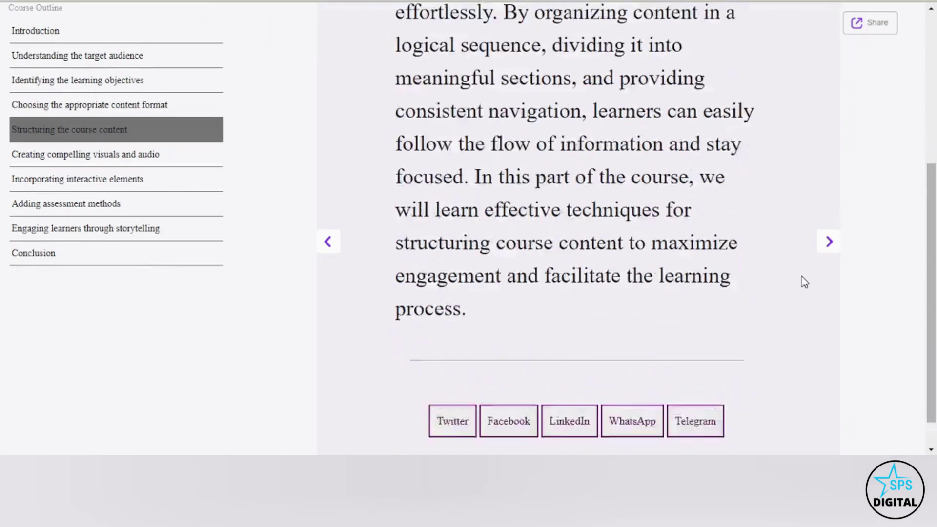
scroll(804, 282, "down", 1)
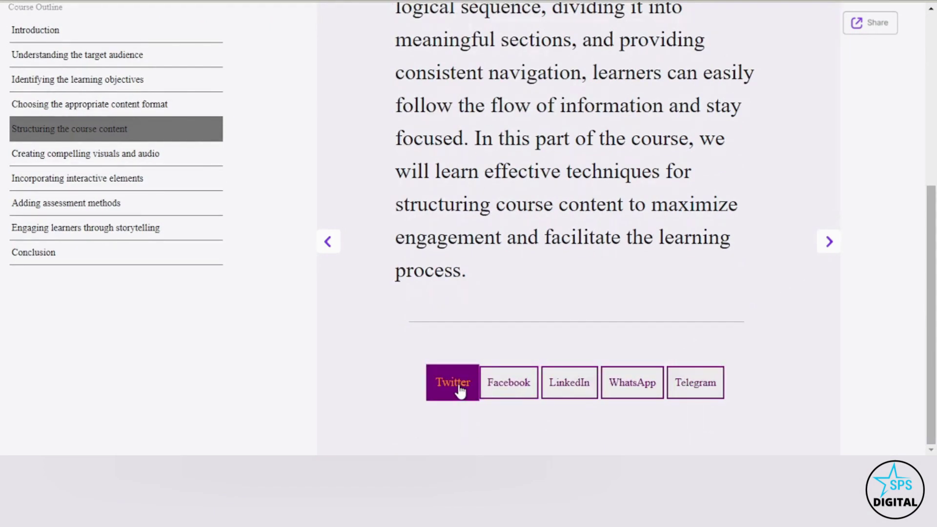
scroll(424, 305, "up", 6)
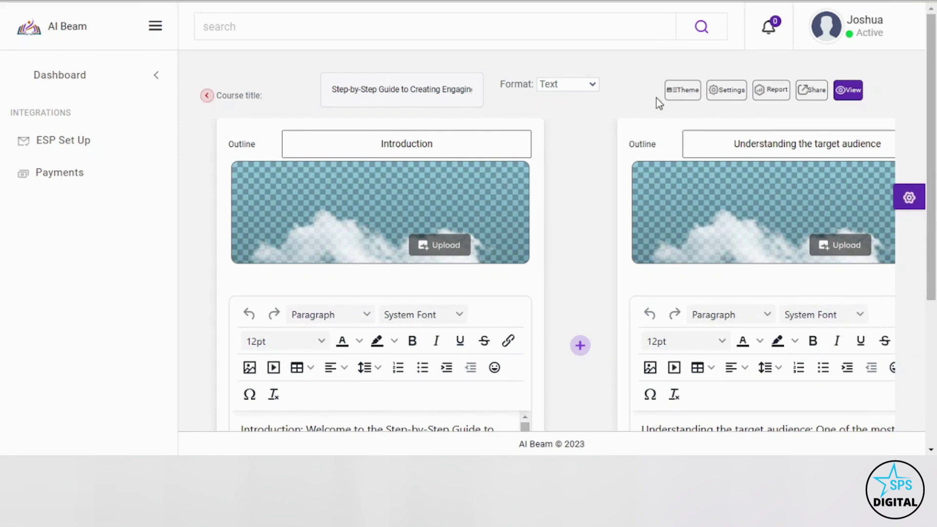
left_click(812, 93)
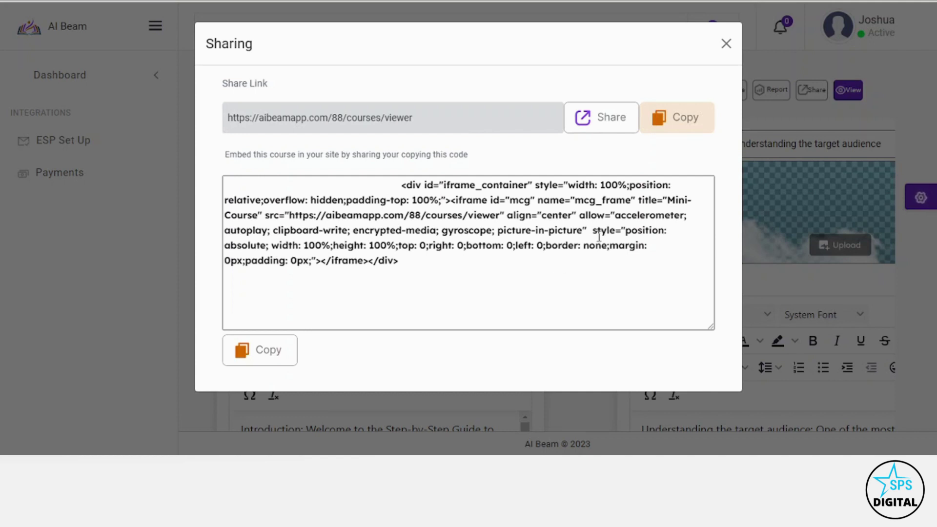
left_click(726, 43)
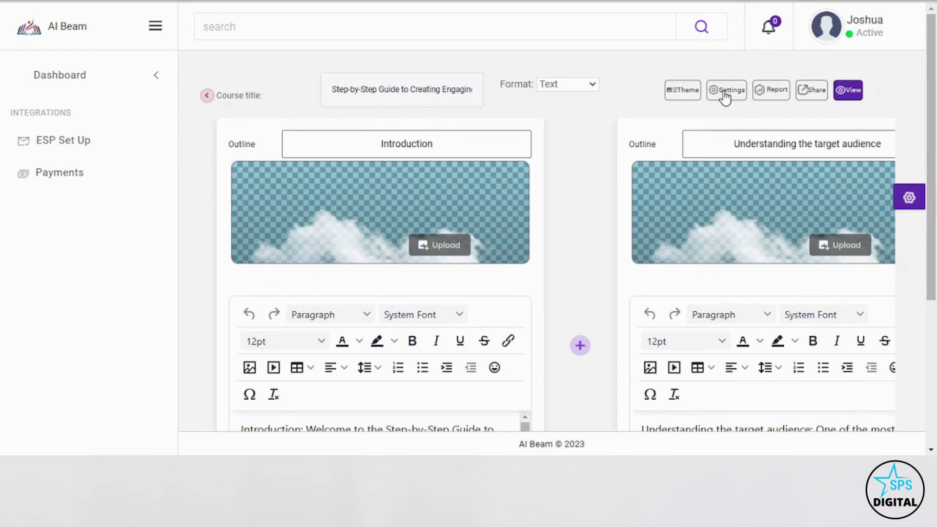
Open the course Settings to review password, sharing, email lead and payment options
left_click(725, 91)
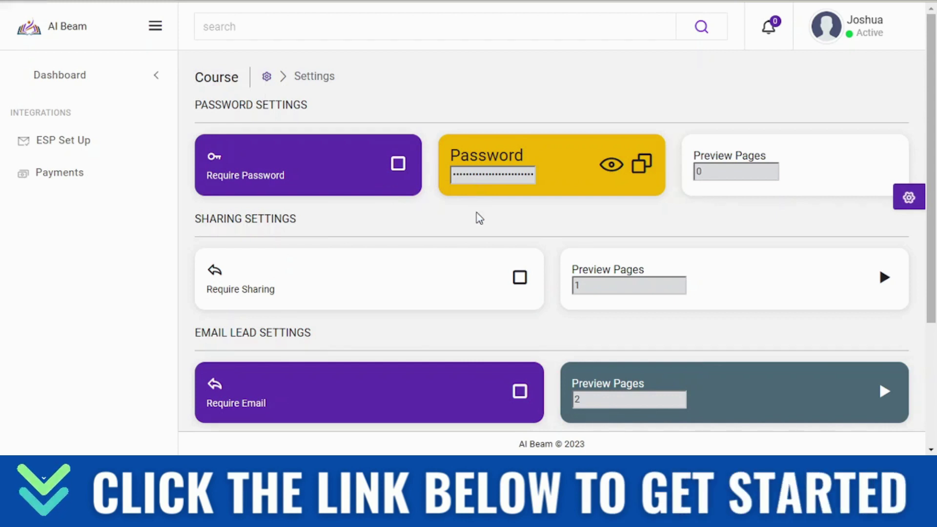
scroll(478, 215, "down", 1)
scroll(477, 216, "down", 2)
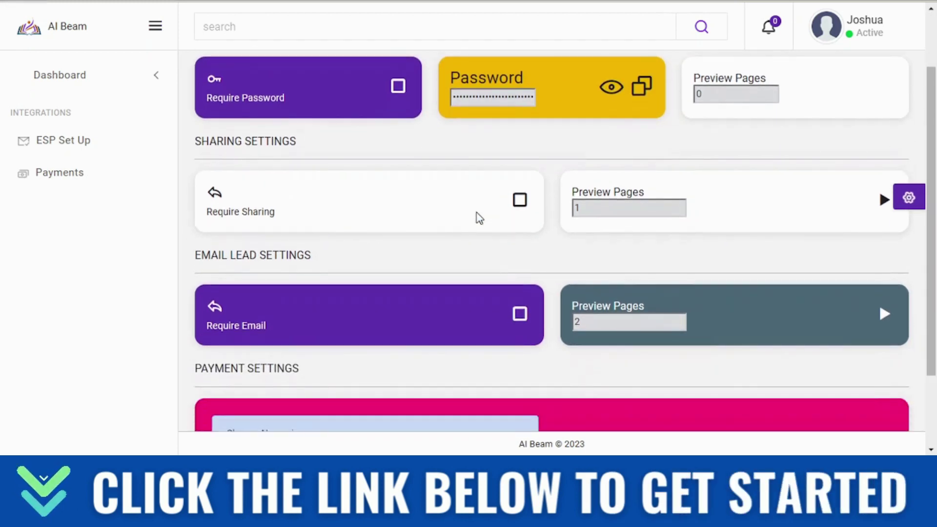
scroll(492, 234, "down", 1)
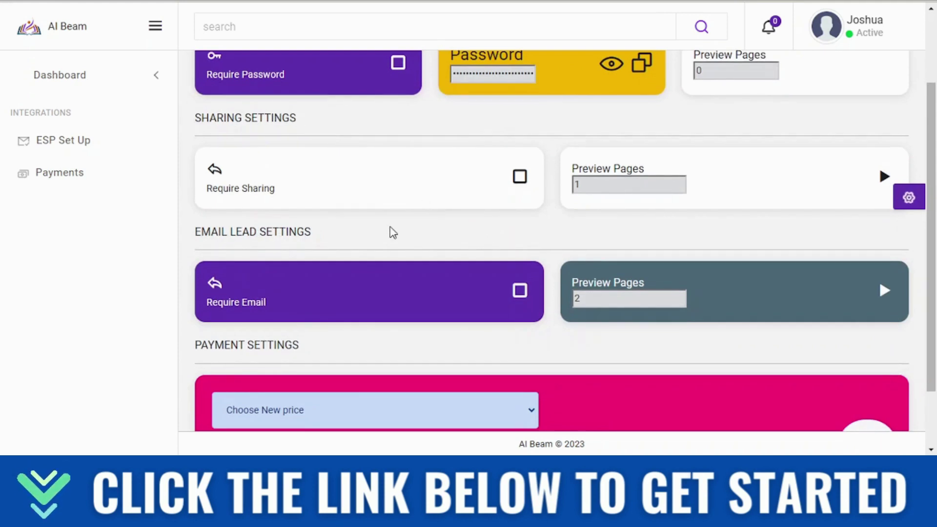
scroll(383, 243, "down", 1)
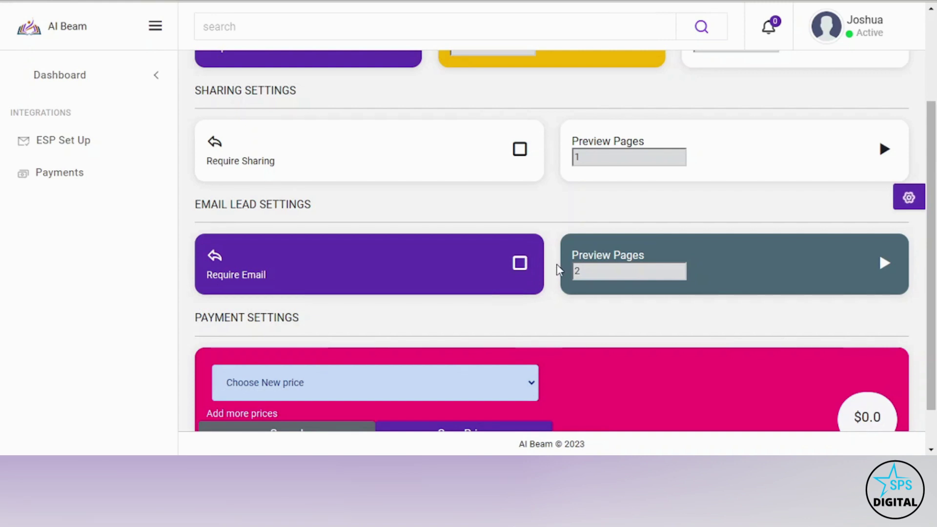
scroll(558, 270, "down", 2)
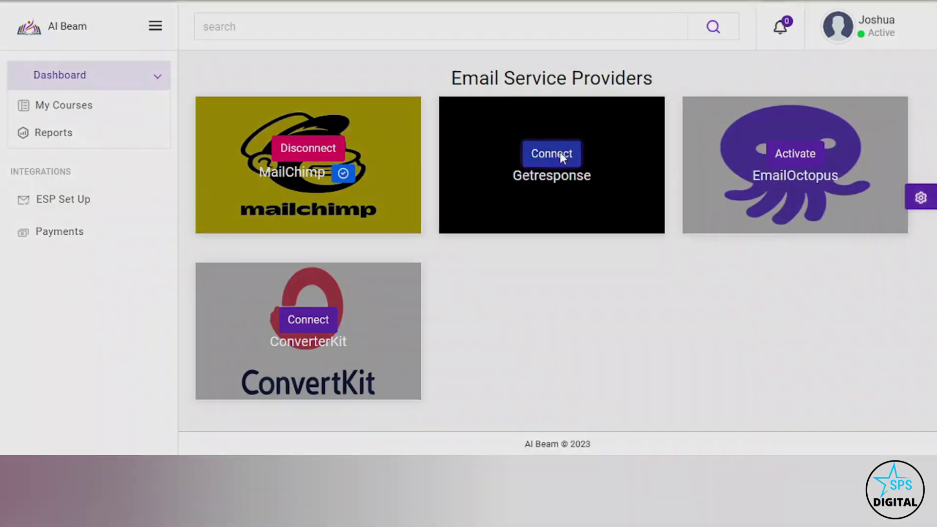
left_click(563, 156)
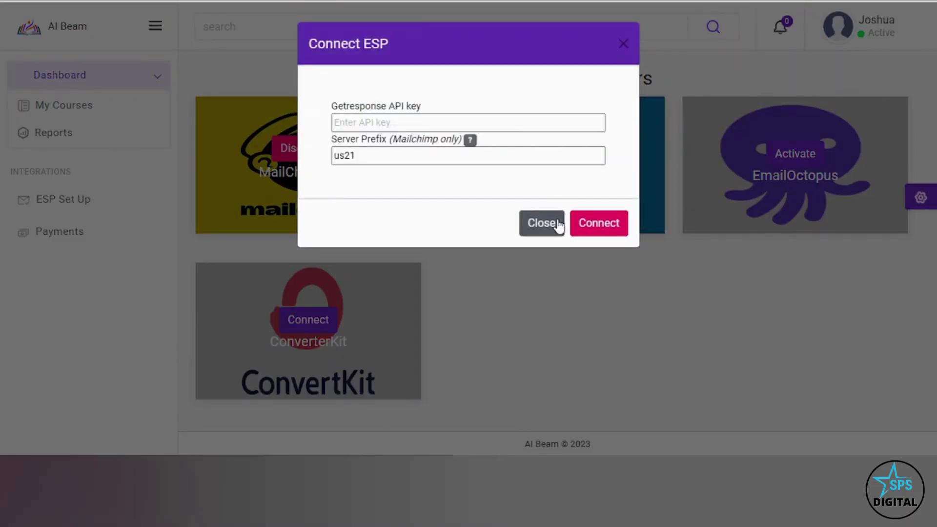
left_click(541, 223)
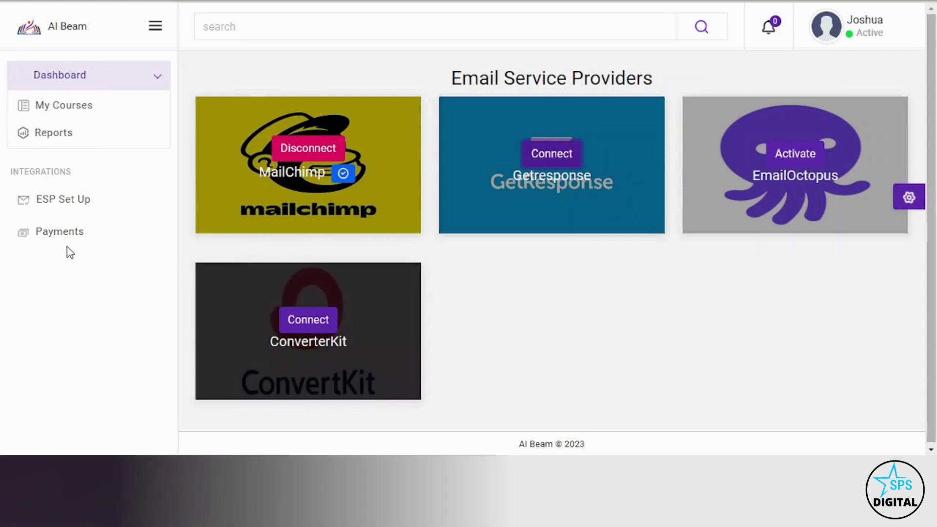
left_click(70, 232)
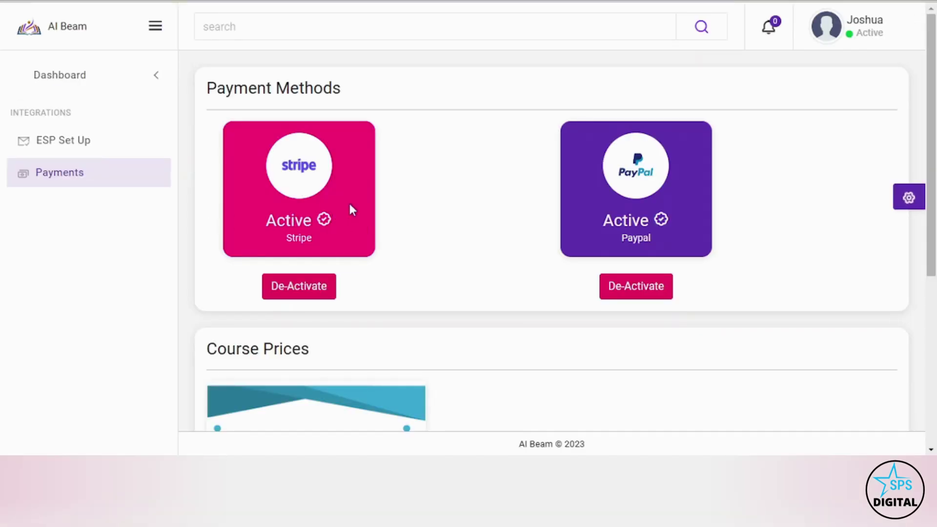
scroll(473, 253, "down", 3)
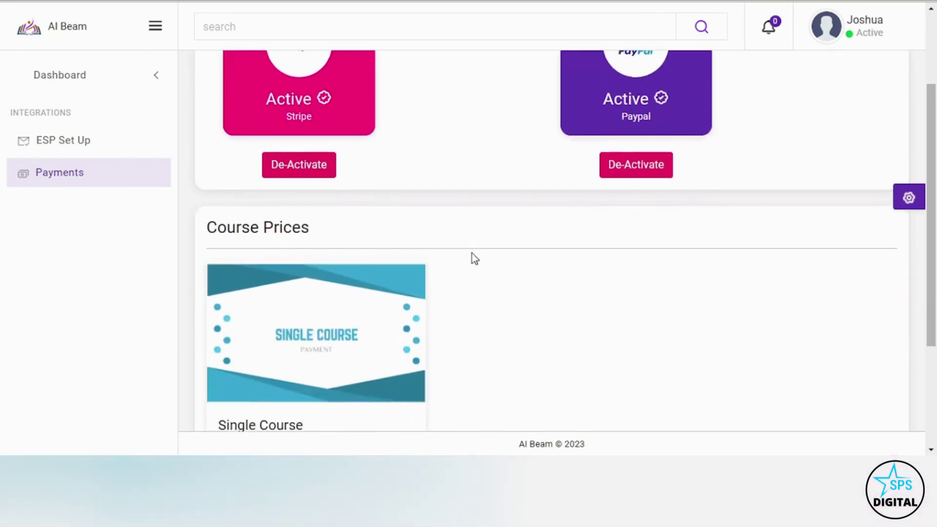
scroll(473, 253, "down", 2)
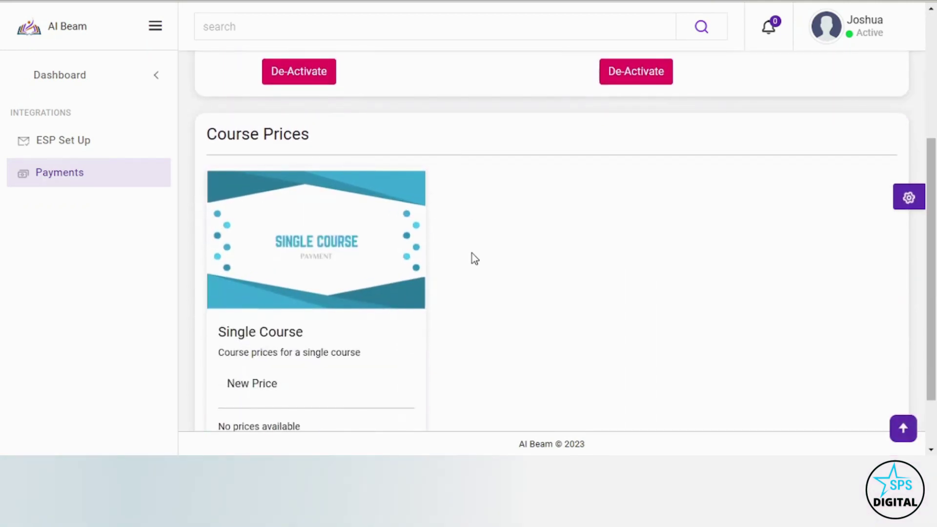
scroll(472, 254, "up", 2)
scroll(473, 253, "up", 1)
scroll(472, 253, "up", 2)
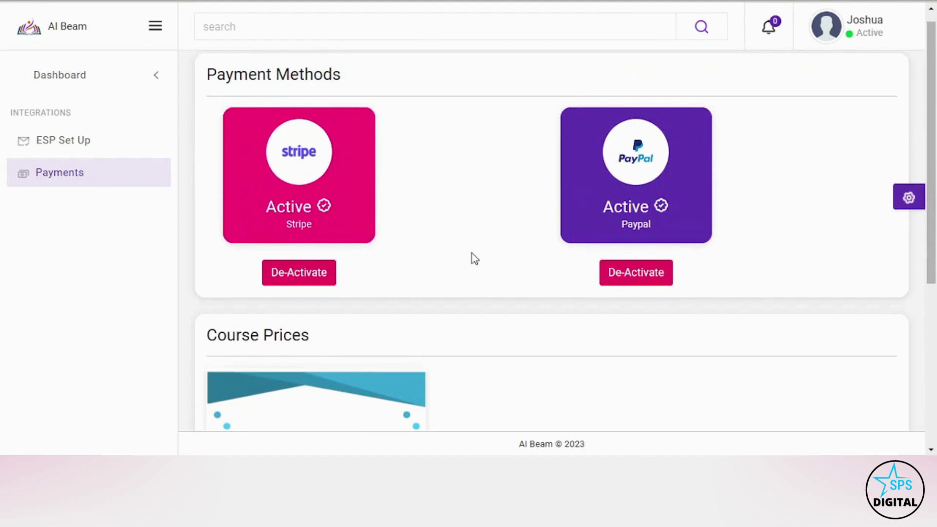
scroll(472, 253, "down", 5)
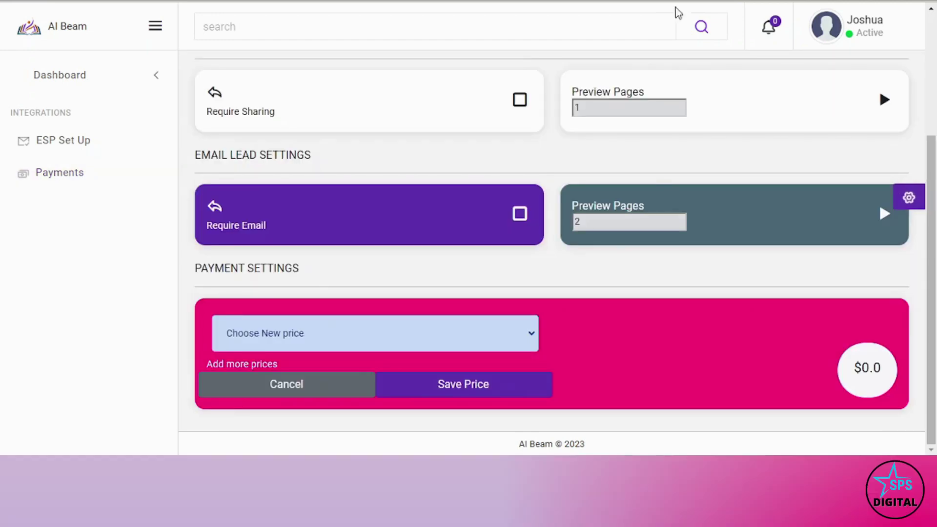
scroll(553, 286, "up", 1)
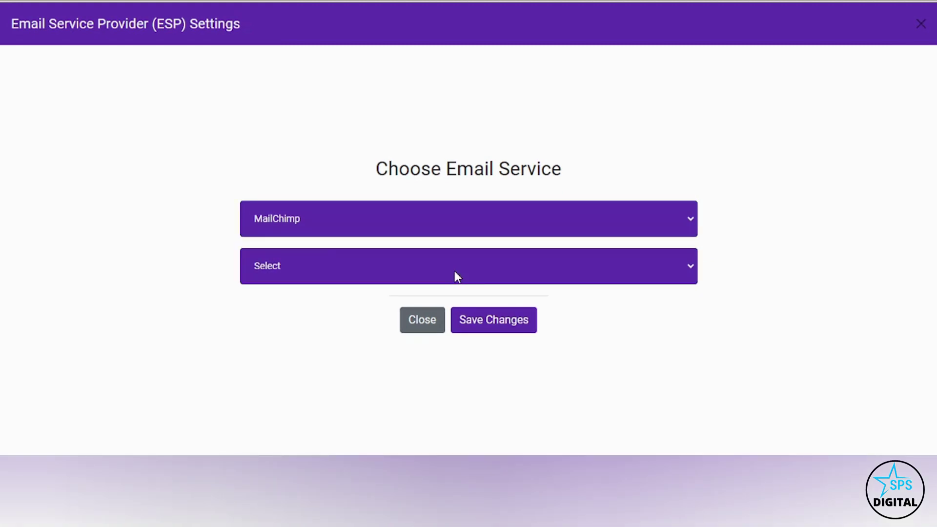
Send collected emails to MailChimp's vickenconcept list and save the ESP settings
left_click(455, 270)
left_click(455, 300)
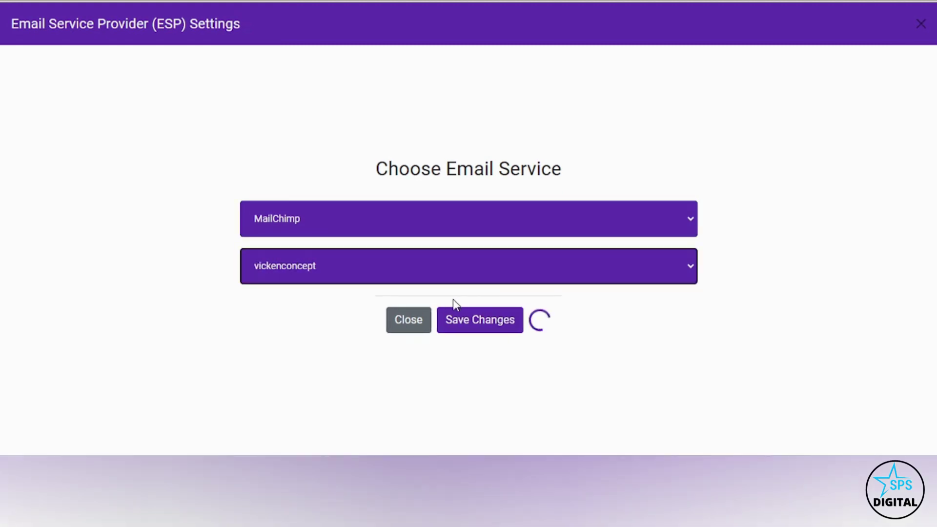
left_click(480, 319)
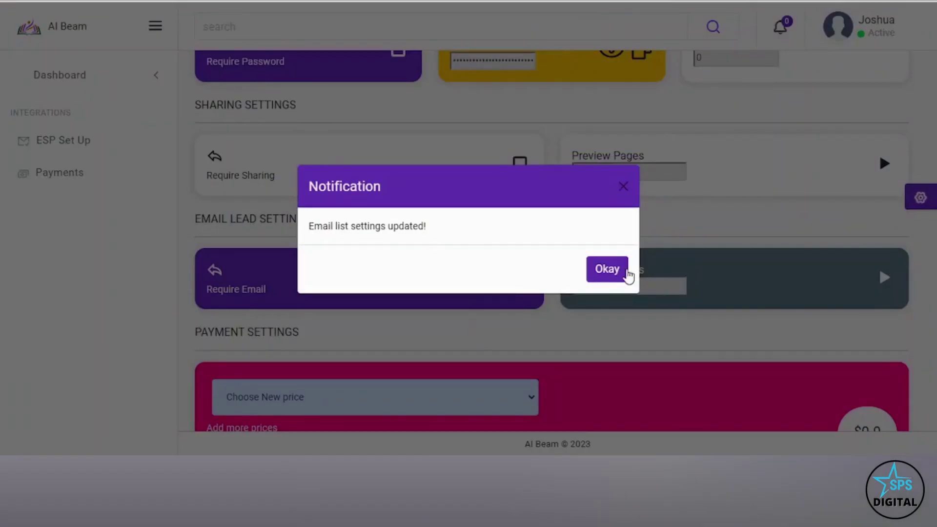
left_click(605, 268)
scroll(534, 333, "down", 1)
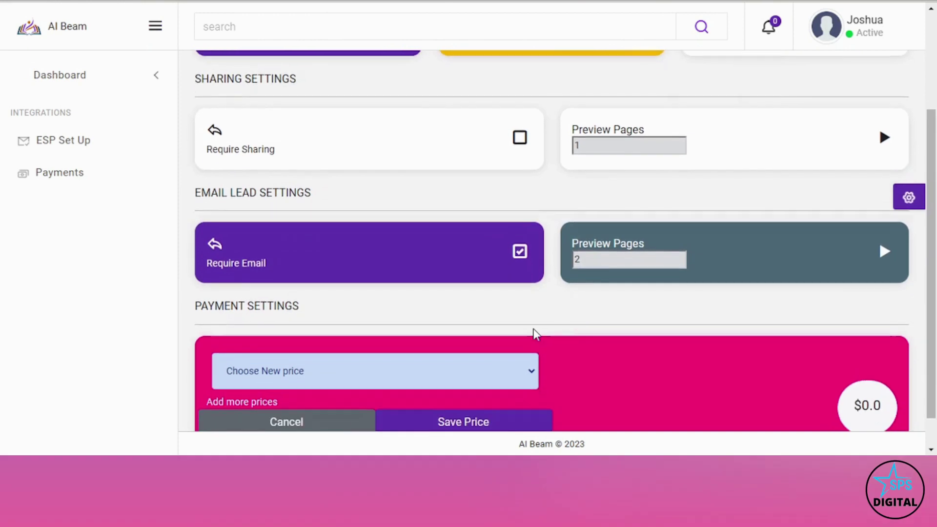
Choose $30 from the Choose New price dropdown and save it
left_click(588, 261)
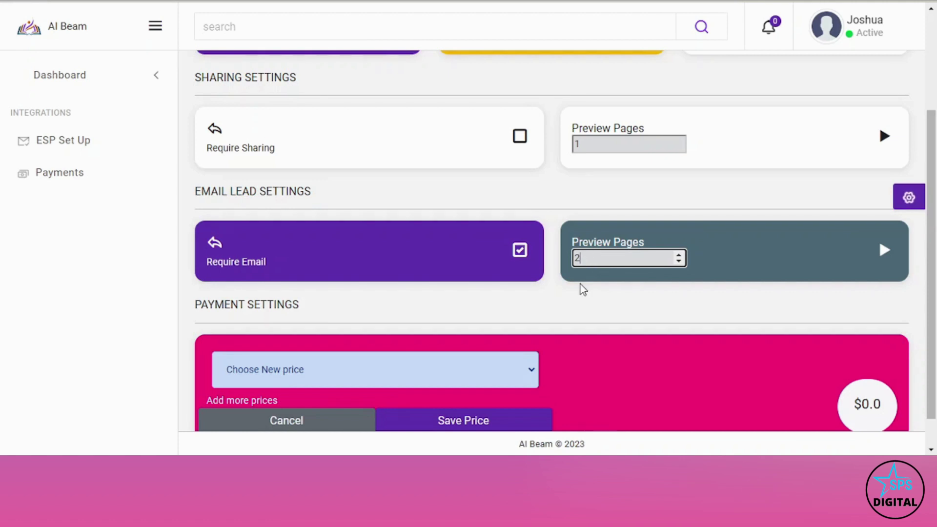
scroll(584, 289, "down", 1)
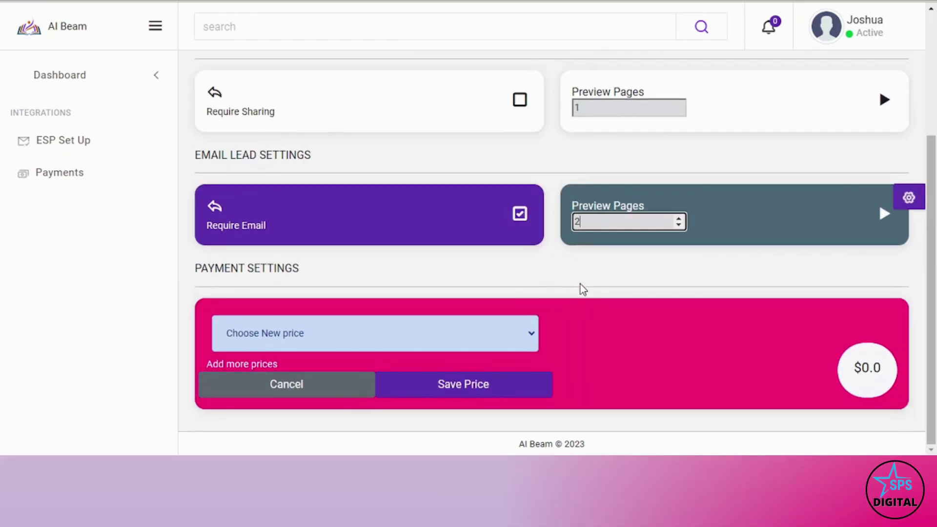
left_click(502, 336)
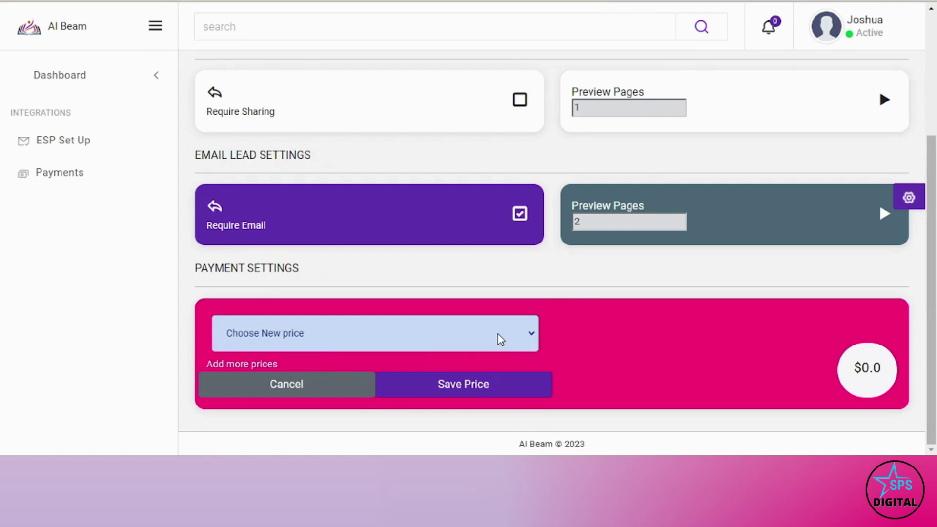
left_click(495, 385)
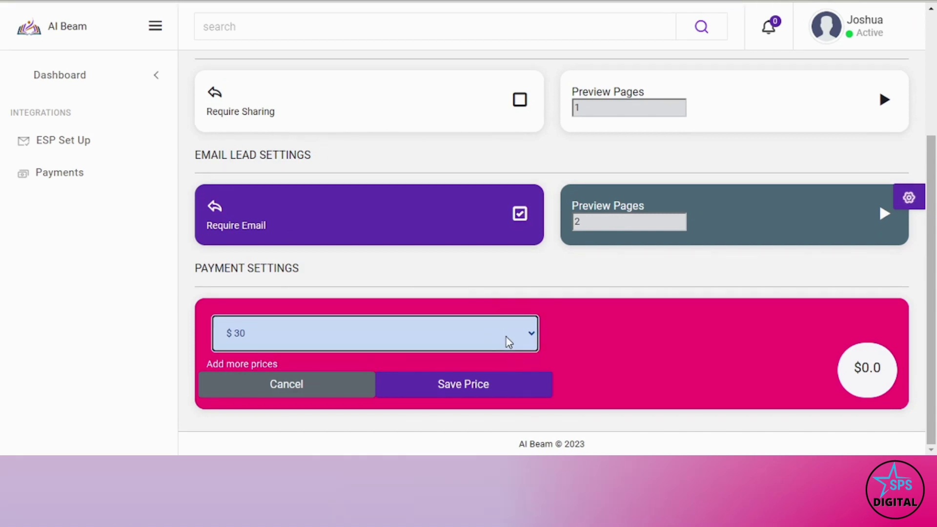
left_click(502, 384)
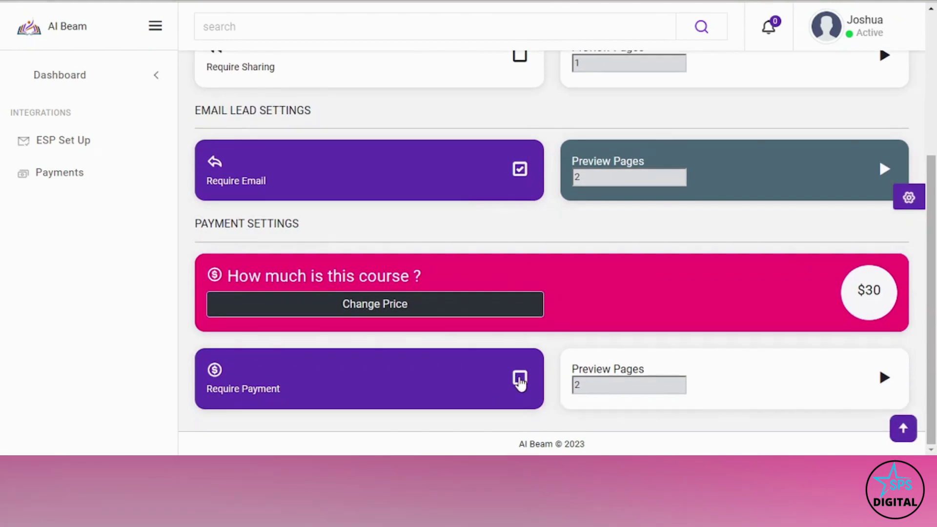
Turn on Require Payment and set payment and email-lead preview pages to 1
left_click(520, 380)
left_click(595, 389)
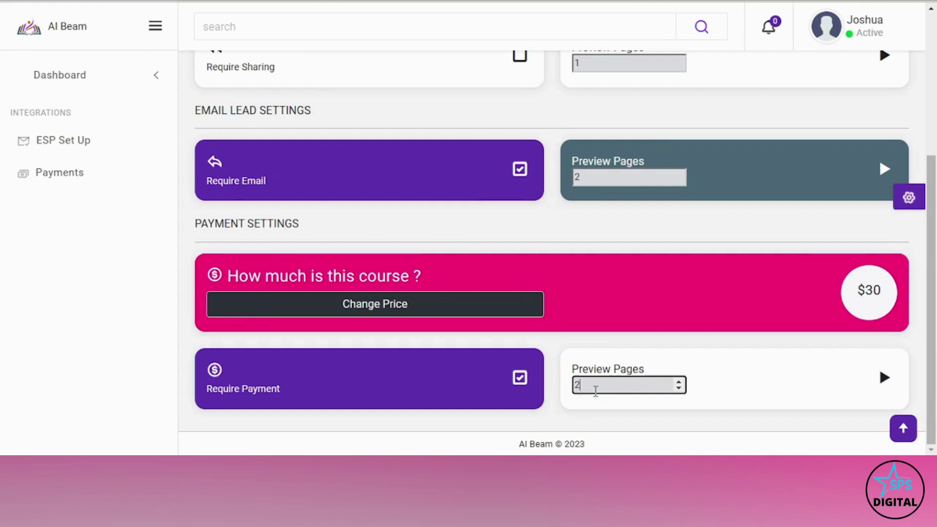
key("BackSpace")
type("1")
left_click(595, 177)
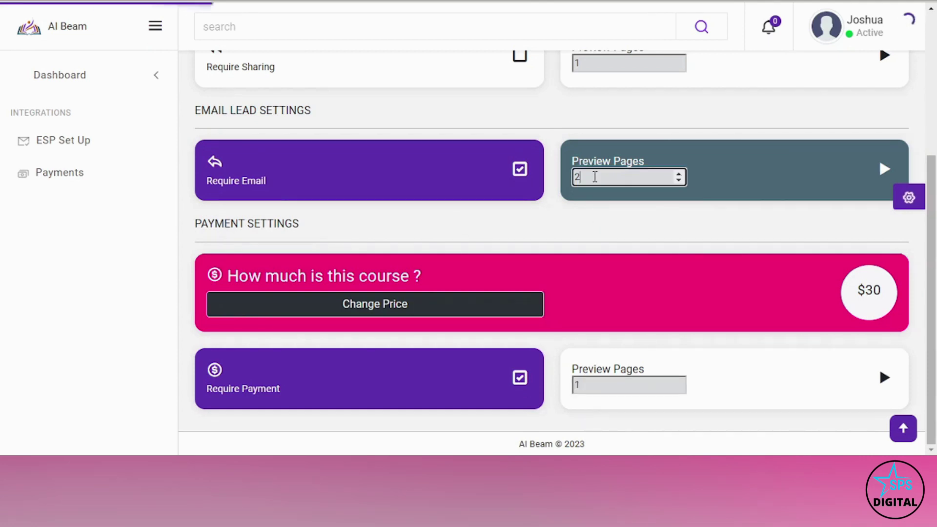
key("BackSpace")
type("1")
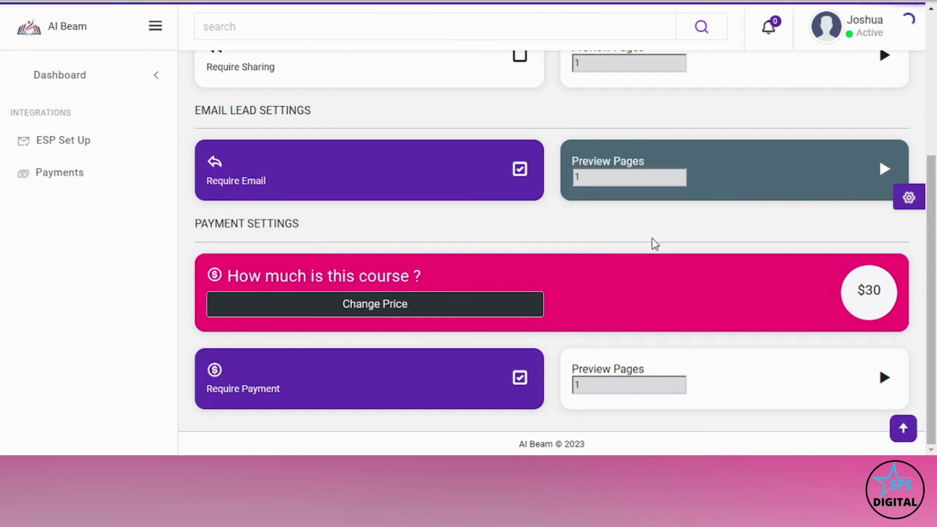
scroll(655, 249, "up", 2)
scroll(655, 249, "up", 2)
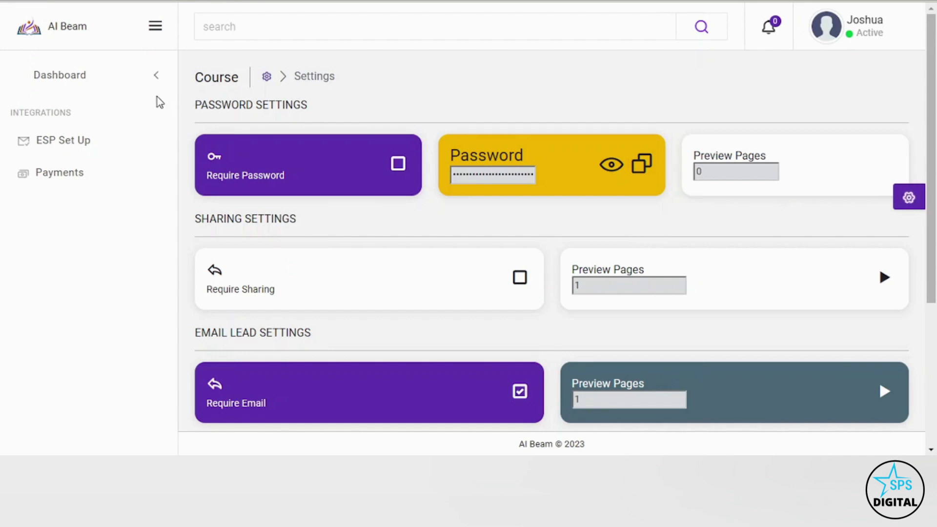
From the Dashboard's Youtube Marketing Courses collection, open the Step-by-Step Guide mini-course in its viewer
left_click(144, 81)
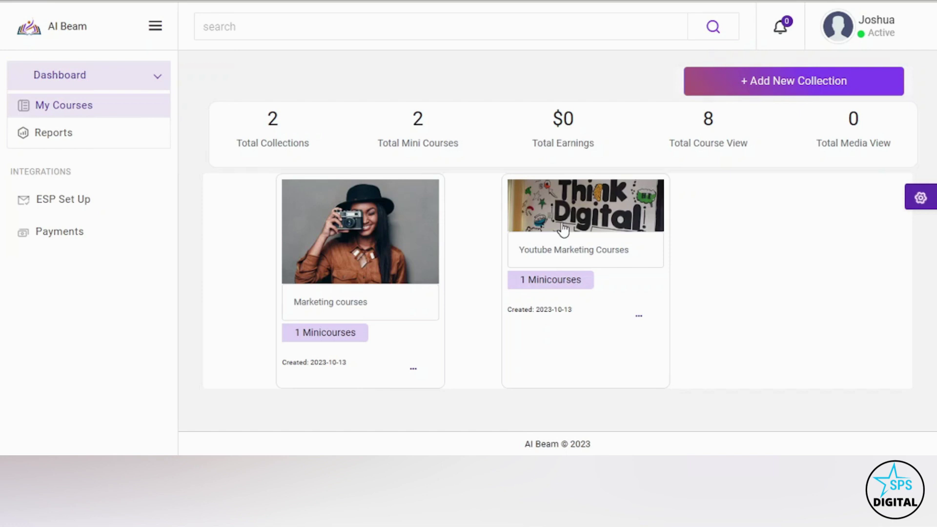
left_click(564, 229)
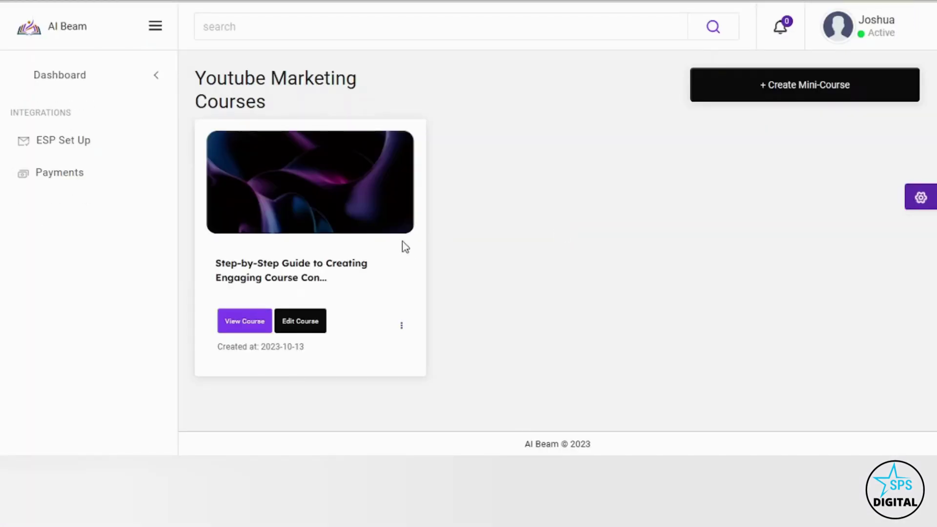
left_click(253, 326)
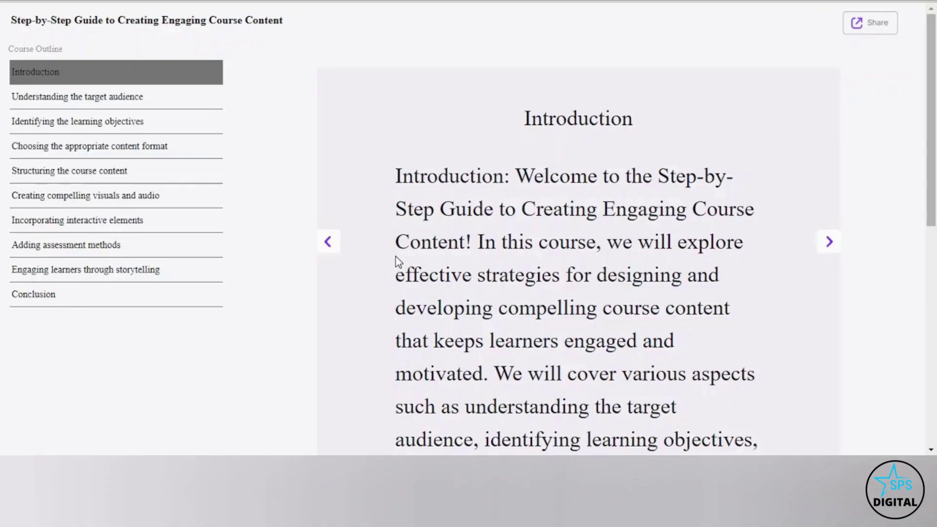
Advance past the Introduction and test the email gate offering $30 access via Stripe or PayPal
left_click(830, 241)
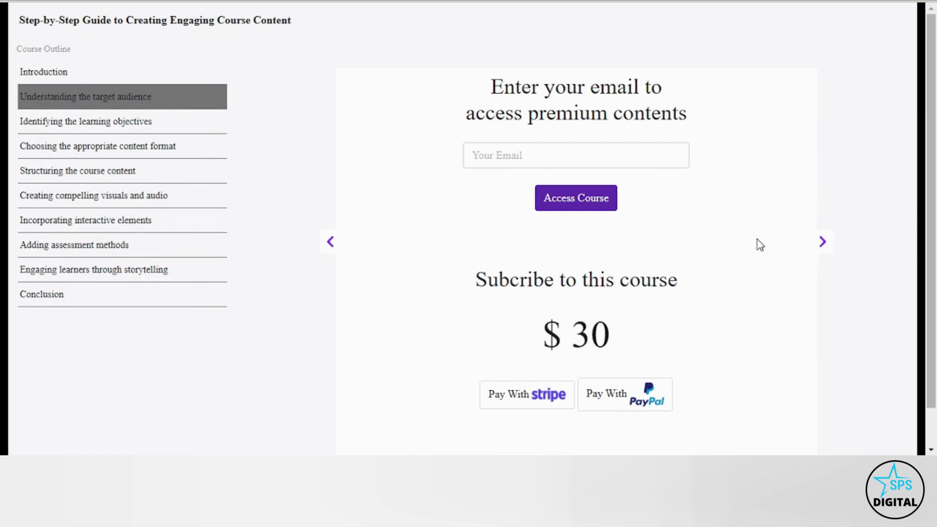
left_click(665, 154)
scroll(656, 260, "down", 1)
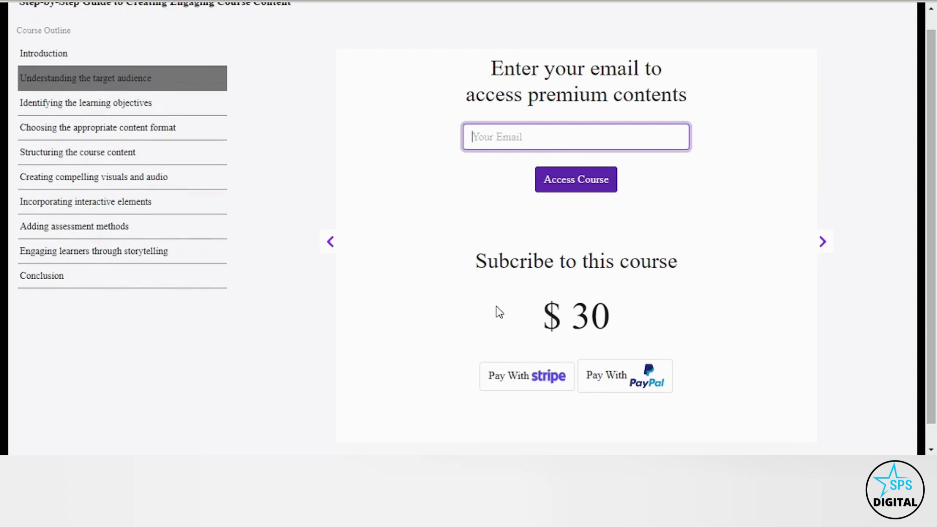
scroll(498, 311, "up", 1)
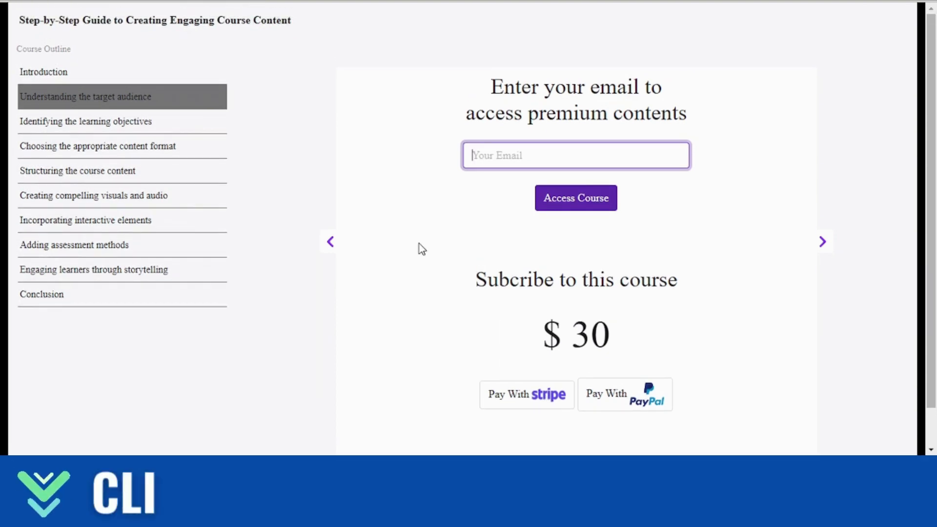